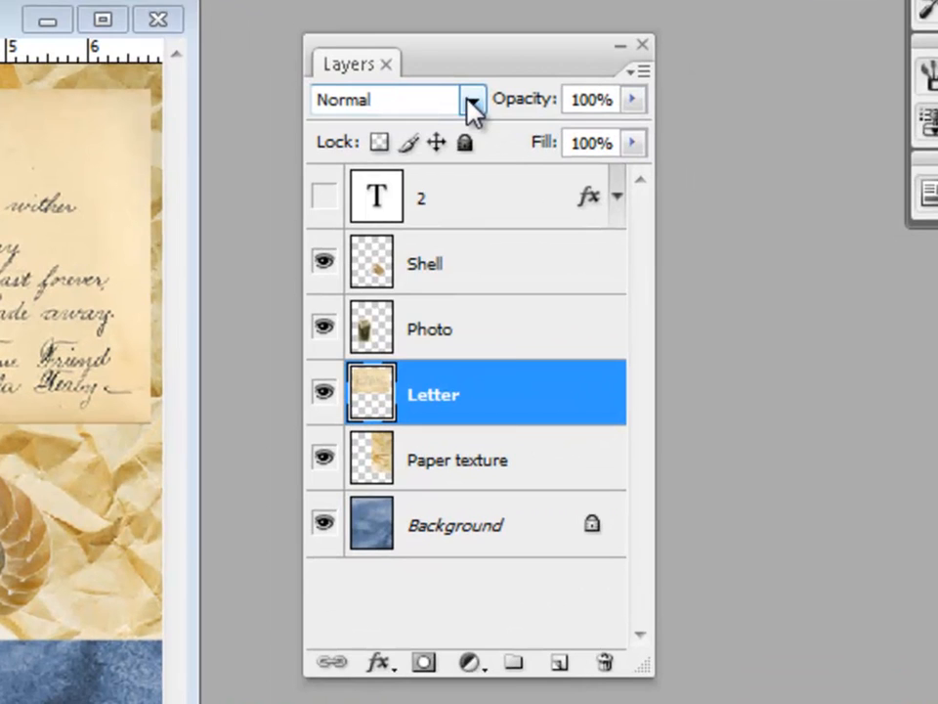
click(472, 101)
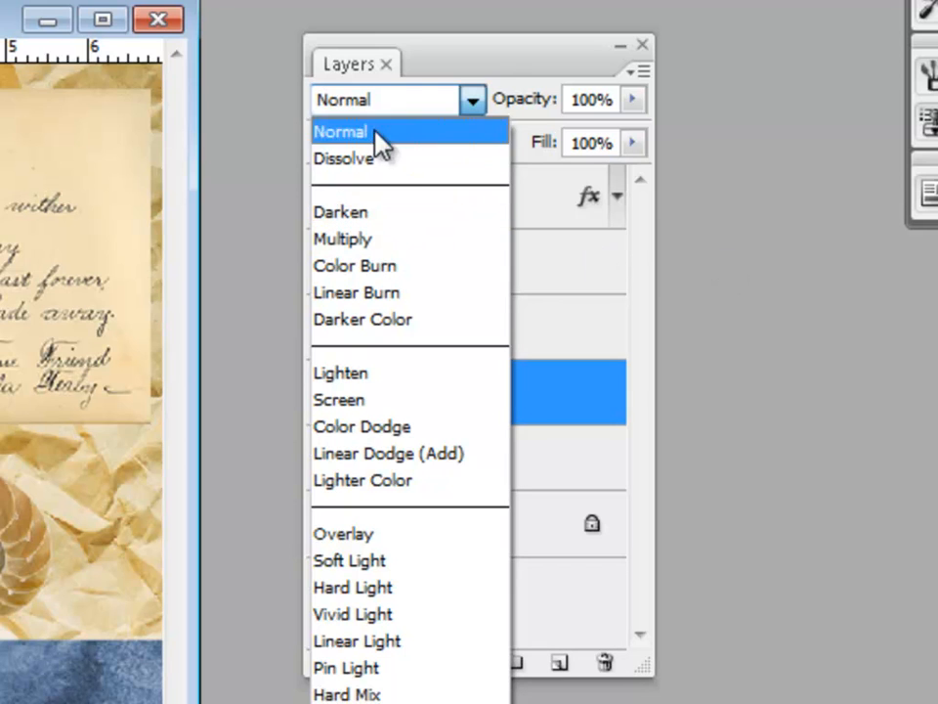
click(739, 211)
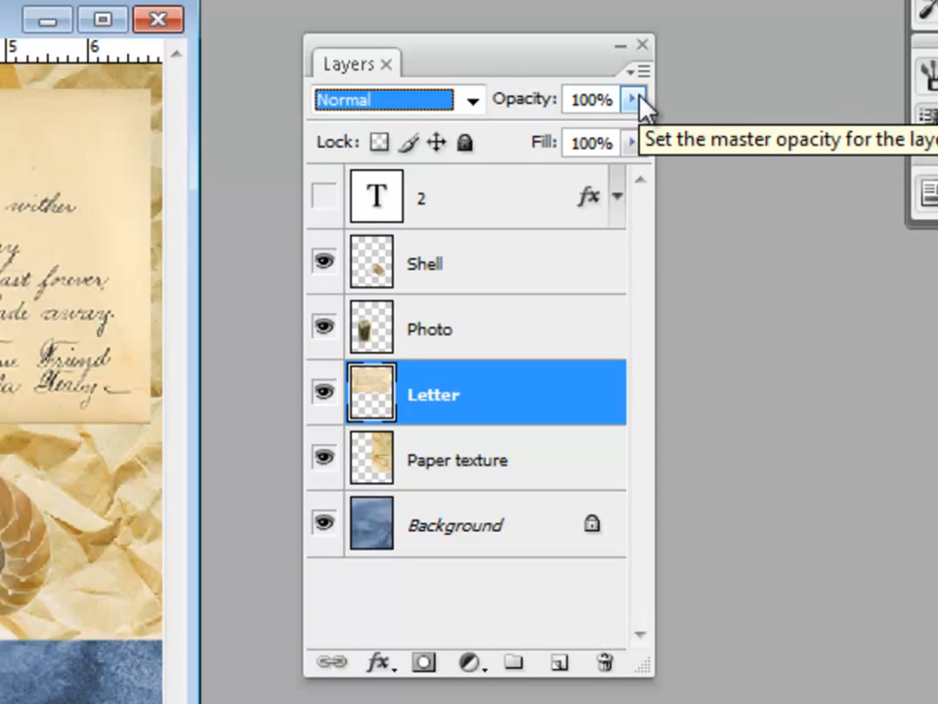
Try opacities of 29%, 55% and 1% on the Letter layer, and return it to 100%.
click(637, 100)
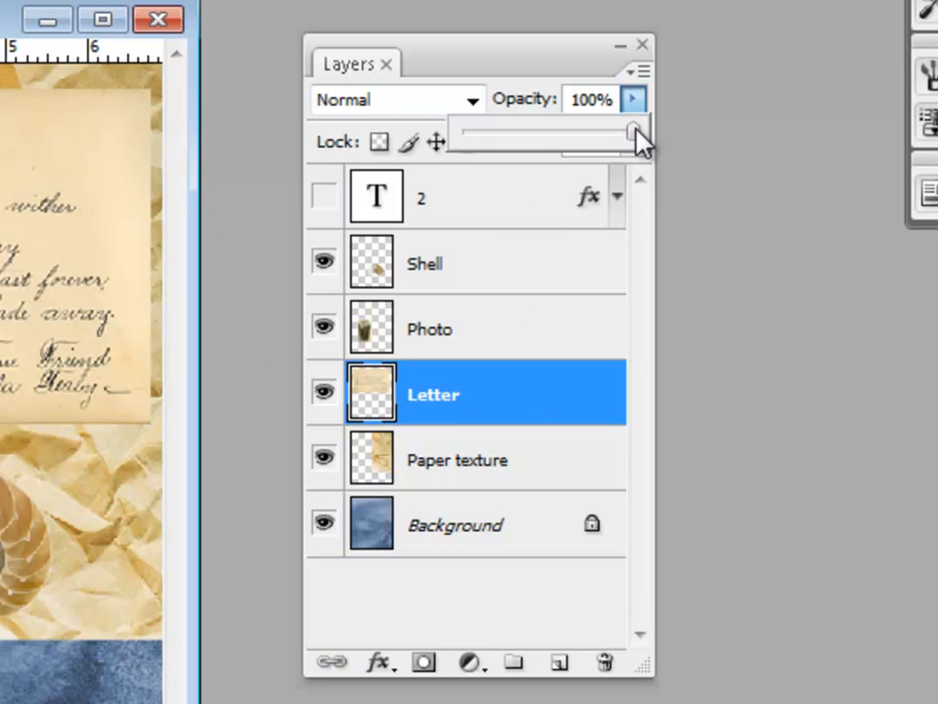
drag(636, 130, 512, 133)
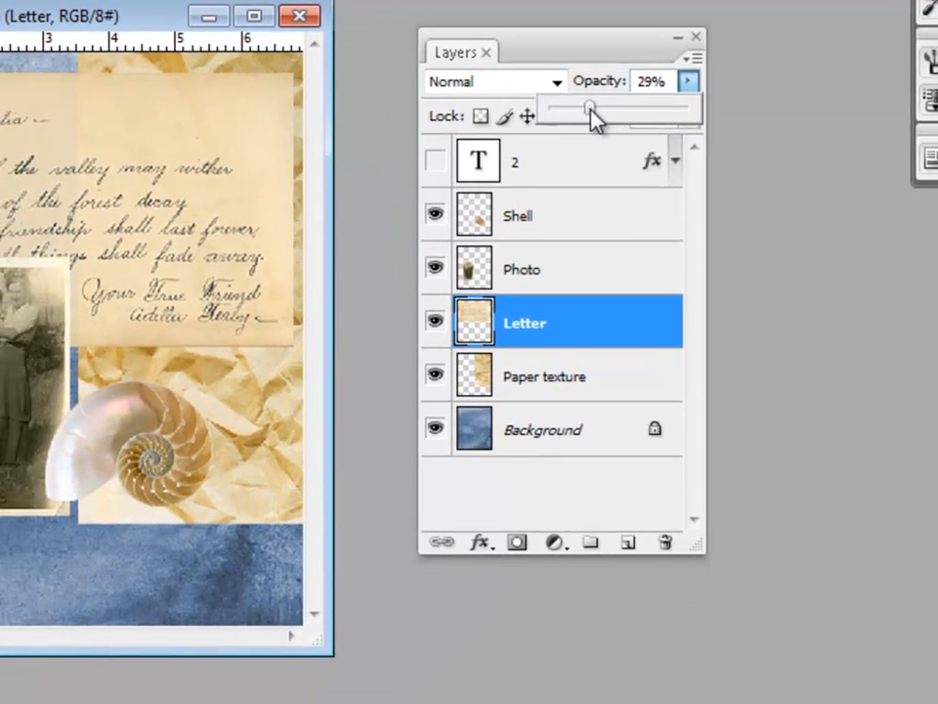
drag(592, 115, 627, 115)
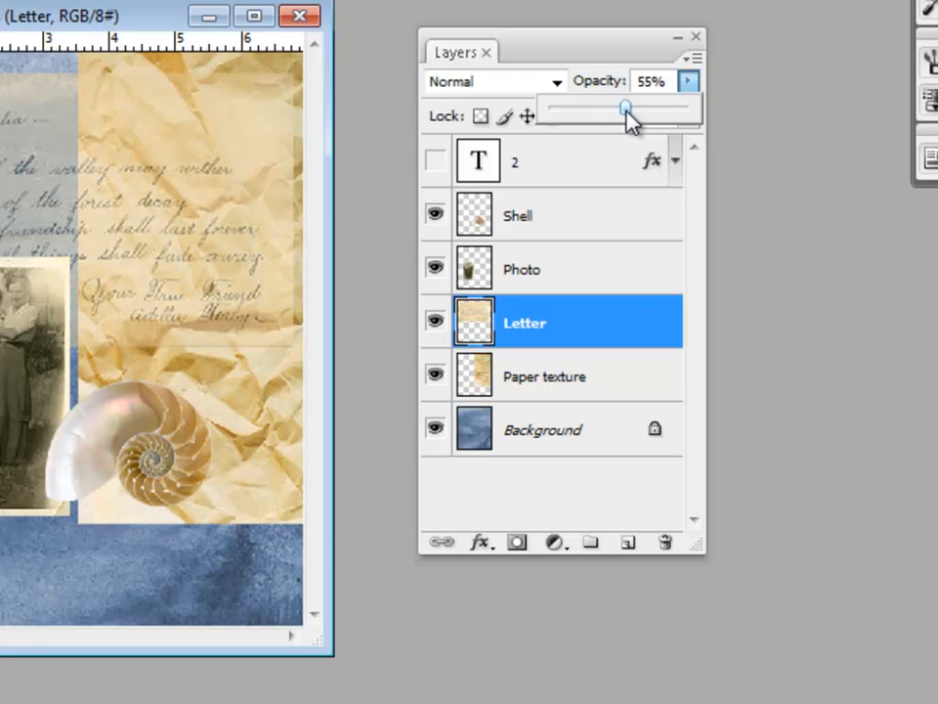
drag(627, 115, 552, 115)
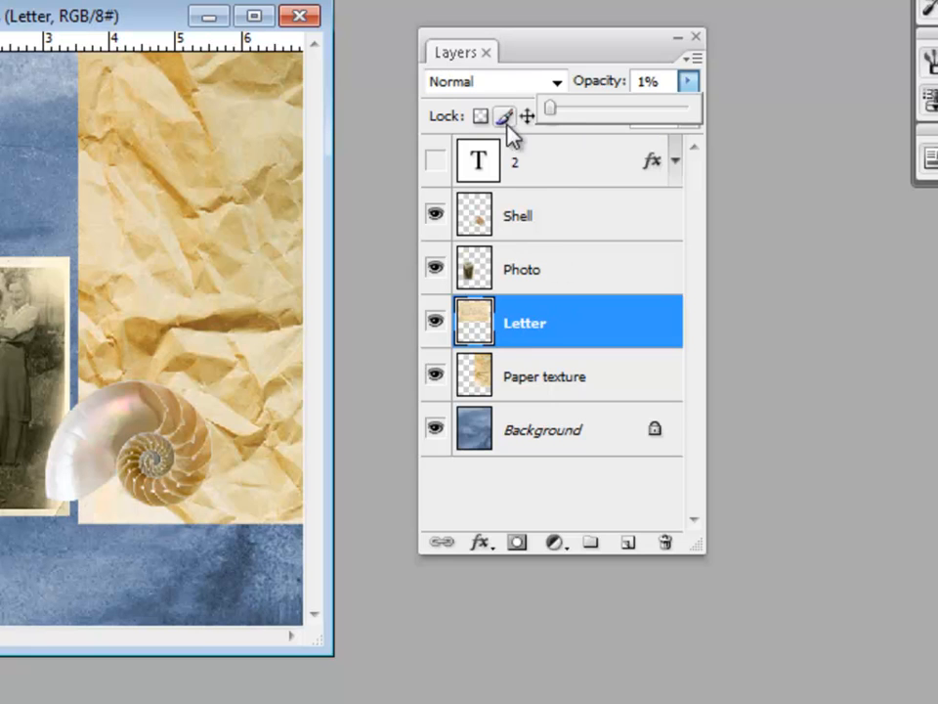
drag(549, 109, 694, 111)
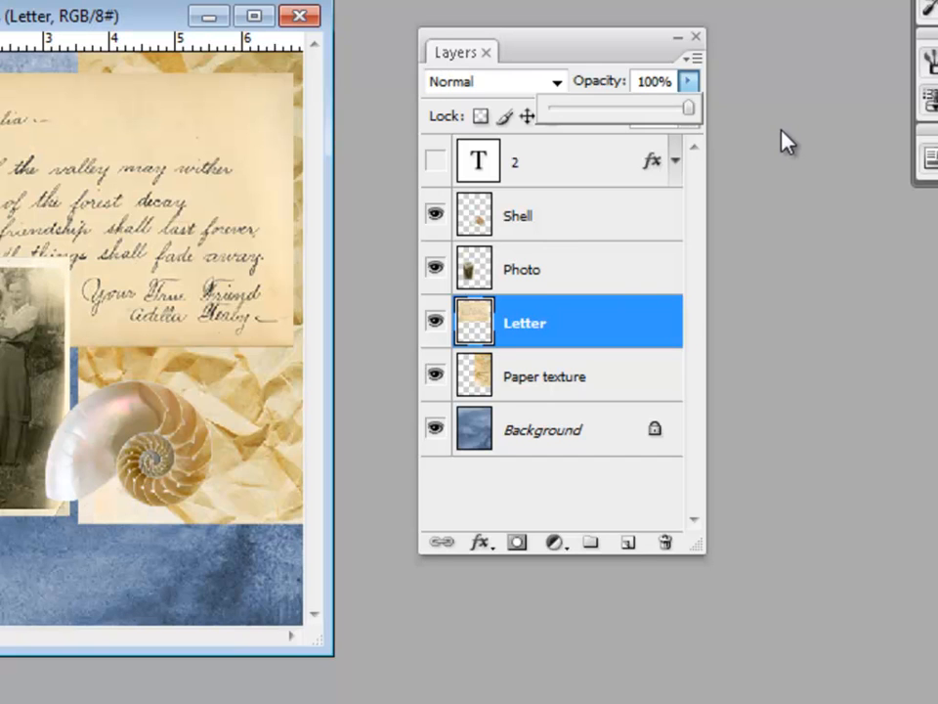
click(772, 96)
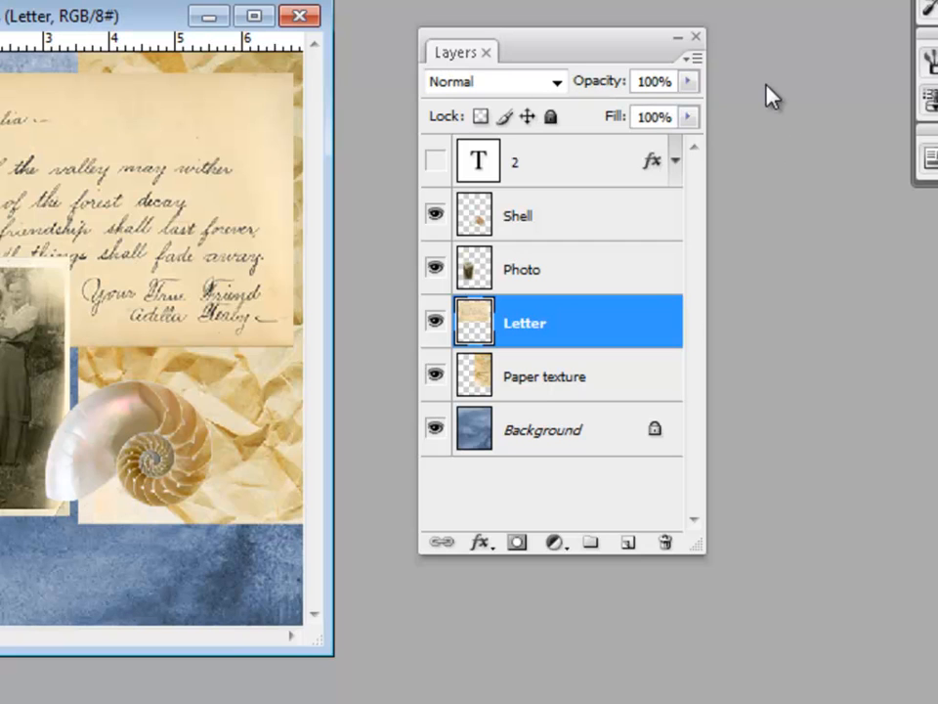
click(696, 61)
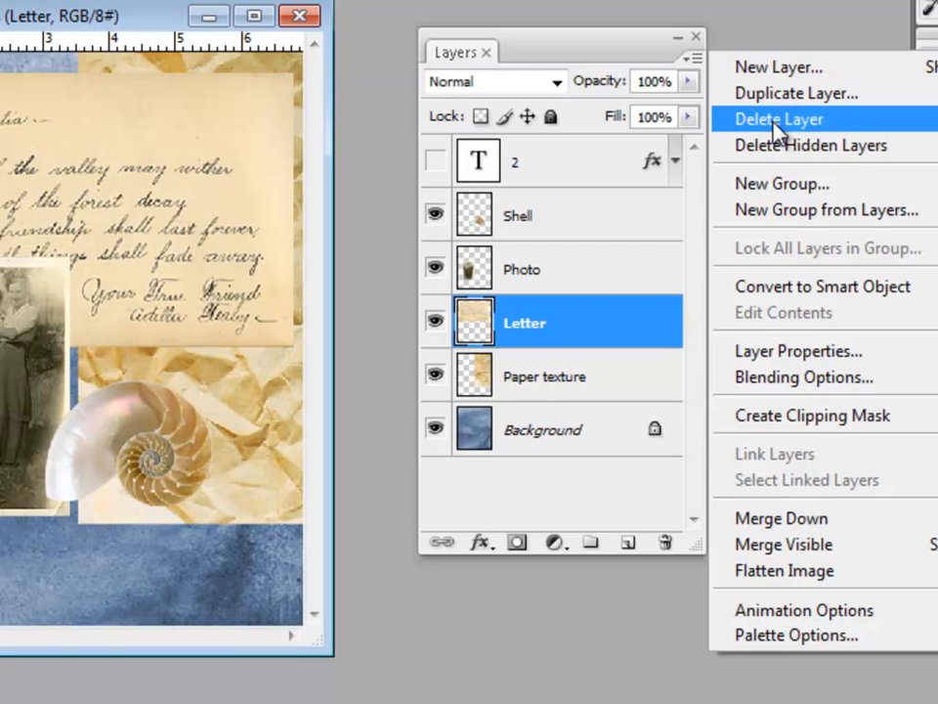
click(595, 672)
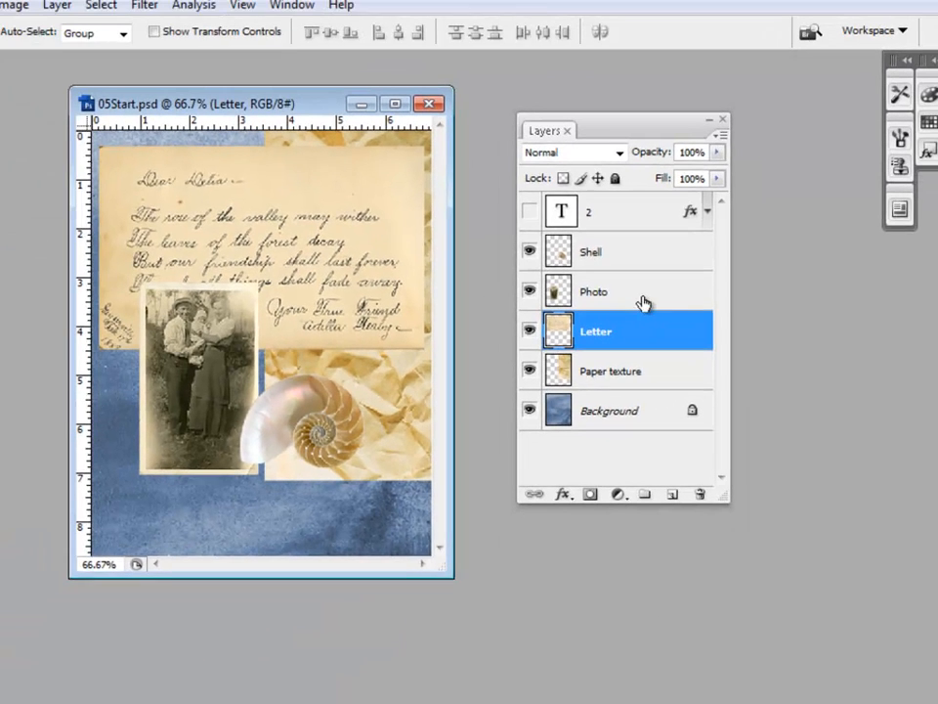
Select the Paper texture layer and set its opacity to 50%.
click(584, 269)
click(718, 369)
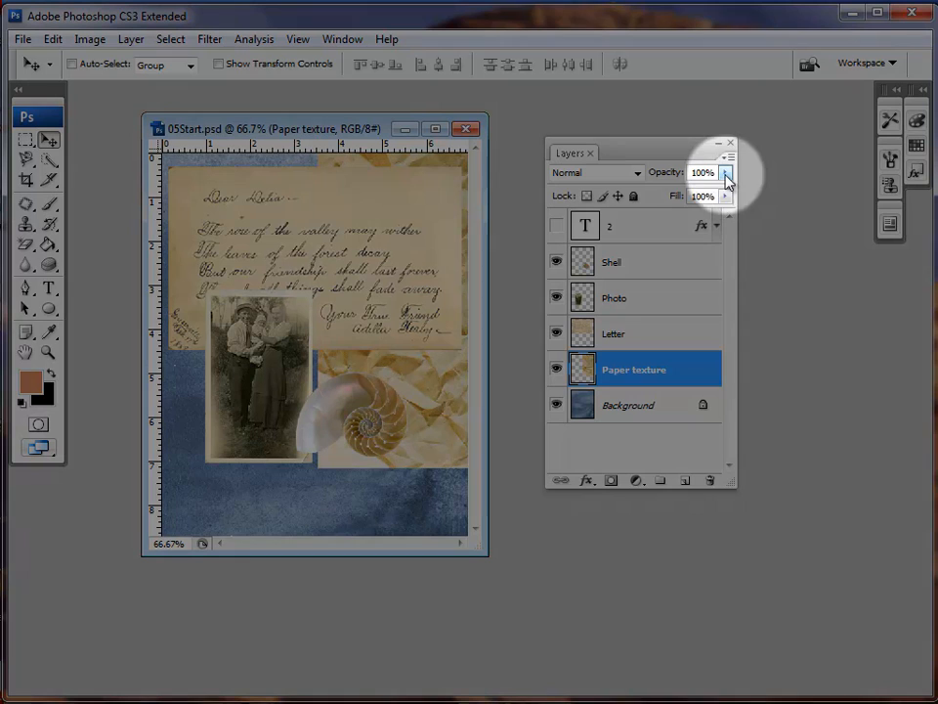
click(727, 174)
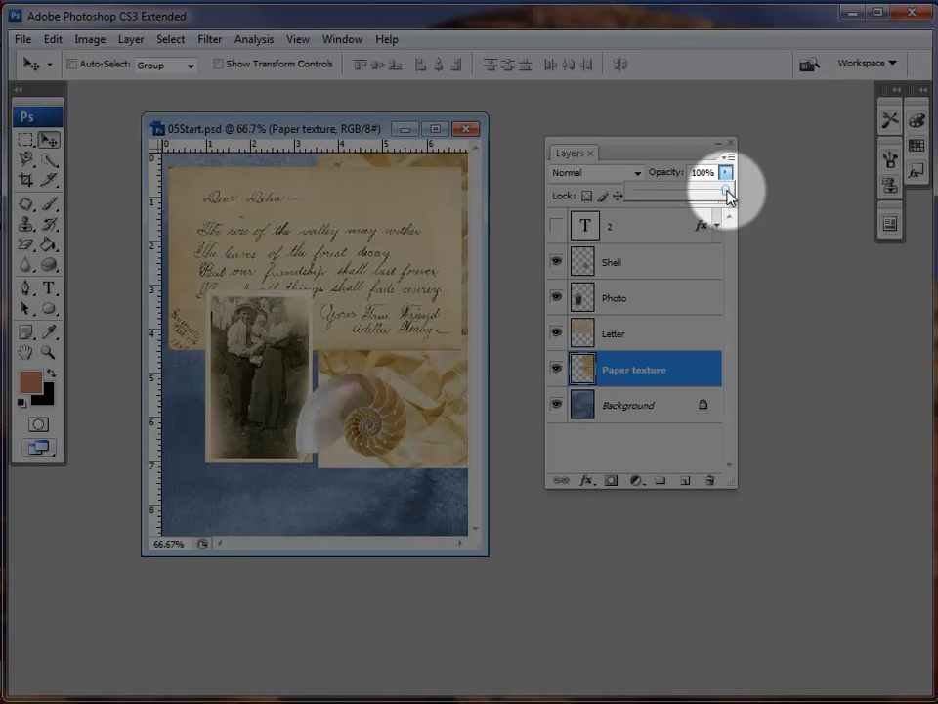
drag(727, 195, 681, 201)
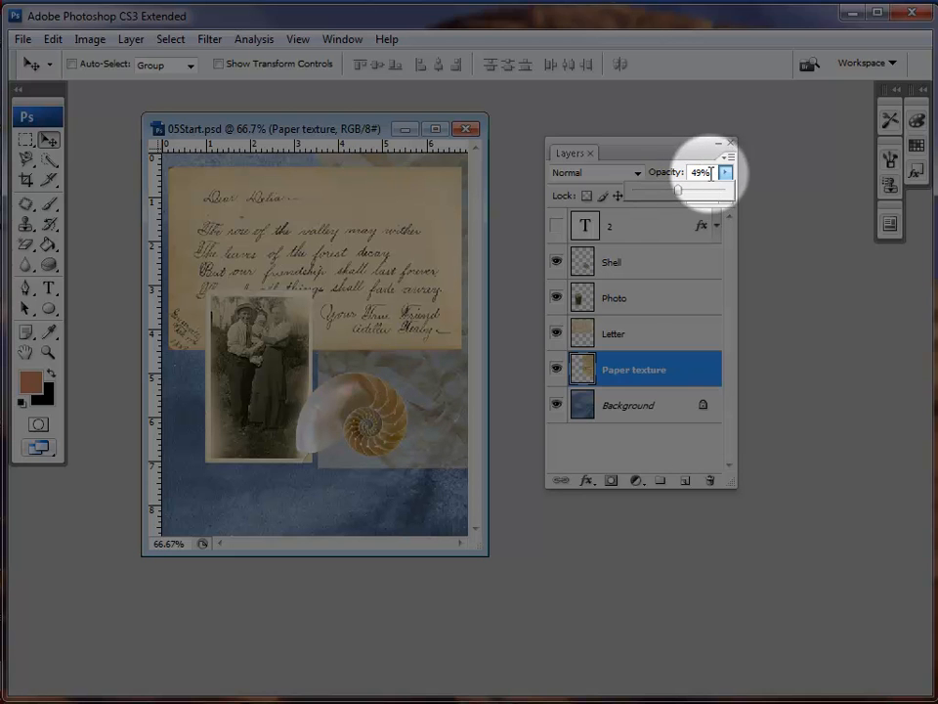
click(702, 174)
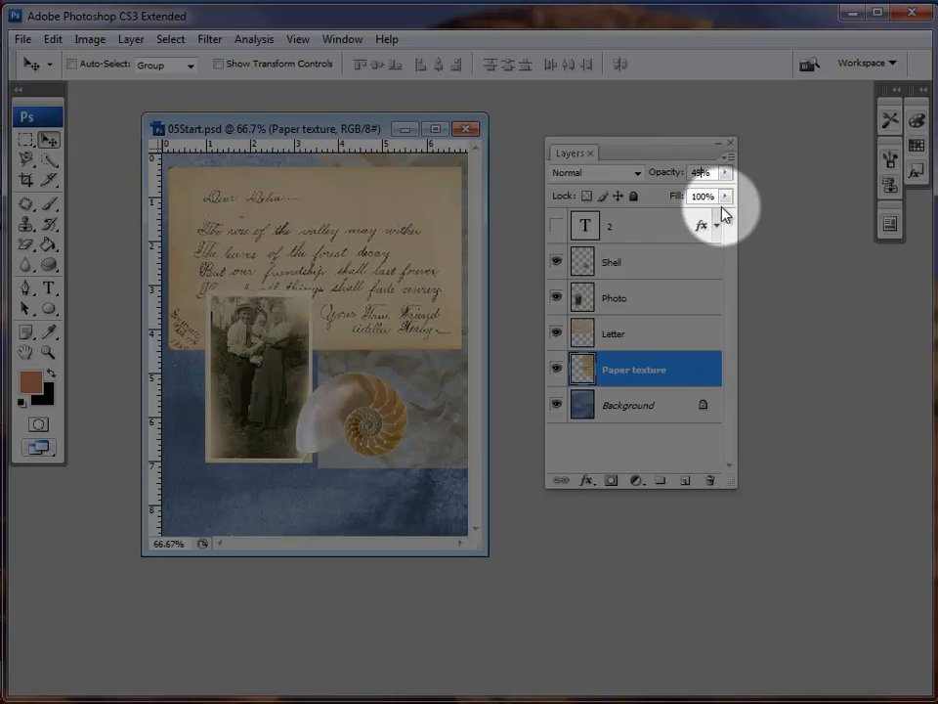
text(0)
key(Return)
text(50)
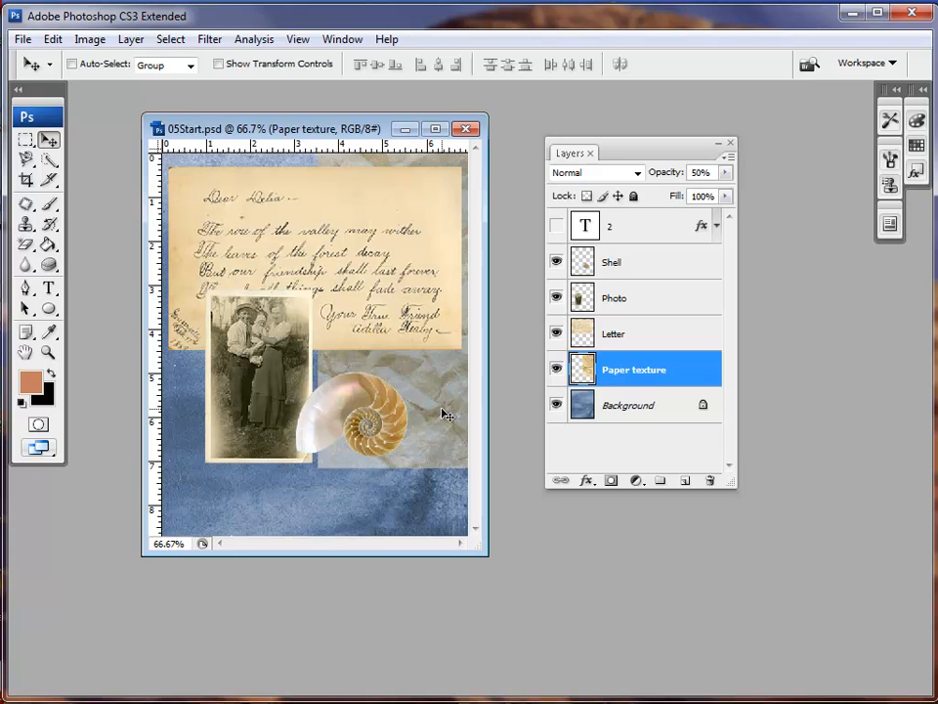
Set the blending mode of the Paper texture layer to Luminosity.
click(637, 173)
click(772, 282)
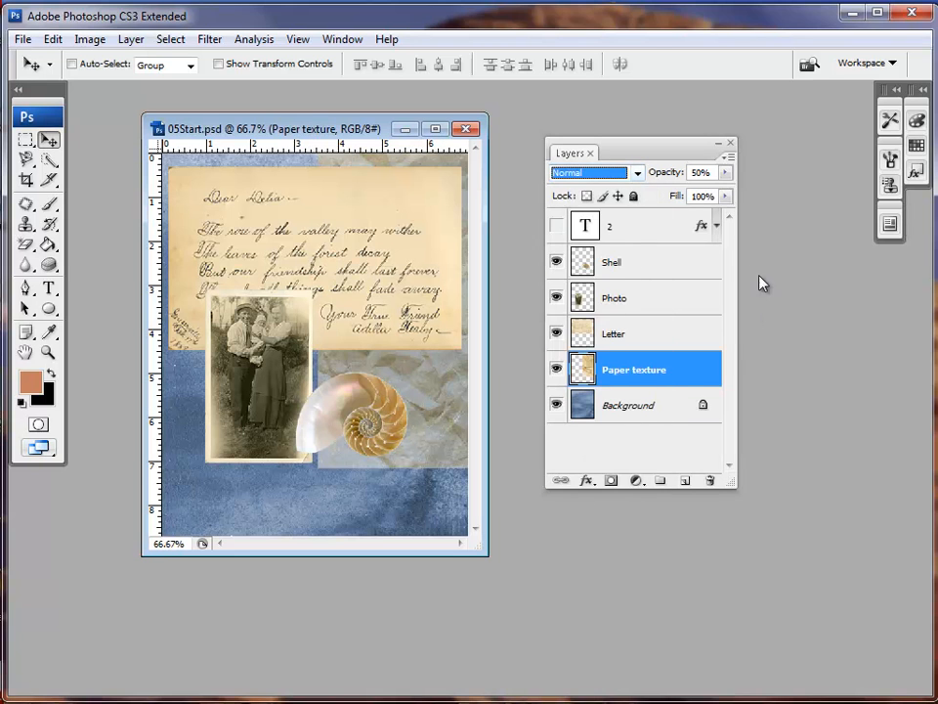
click(637, 173)
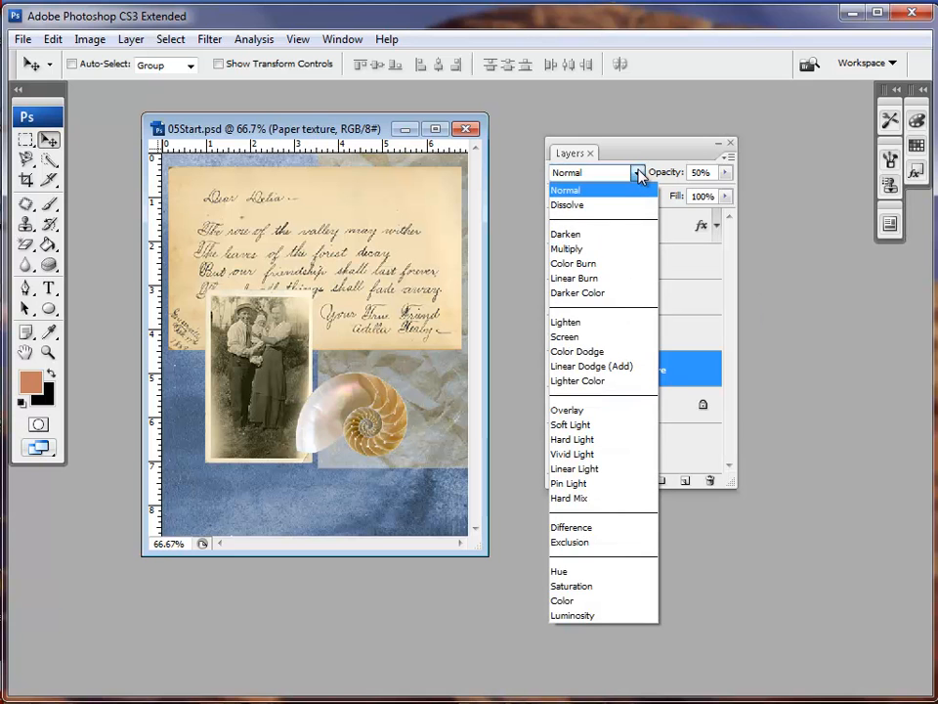
click(564, 615)
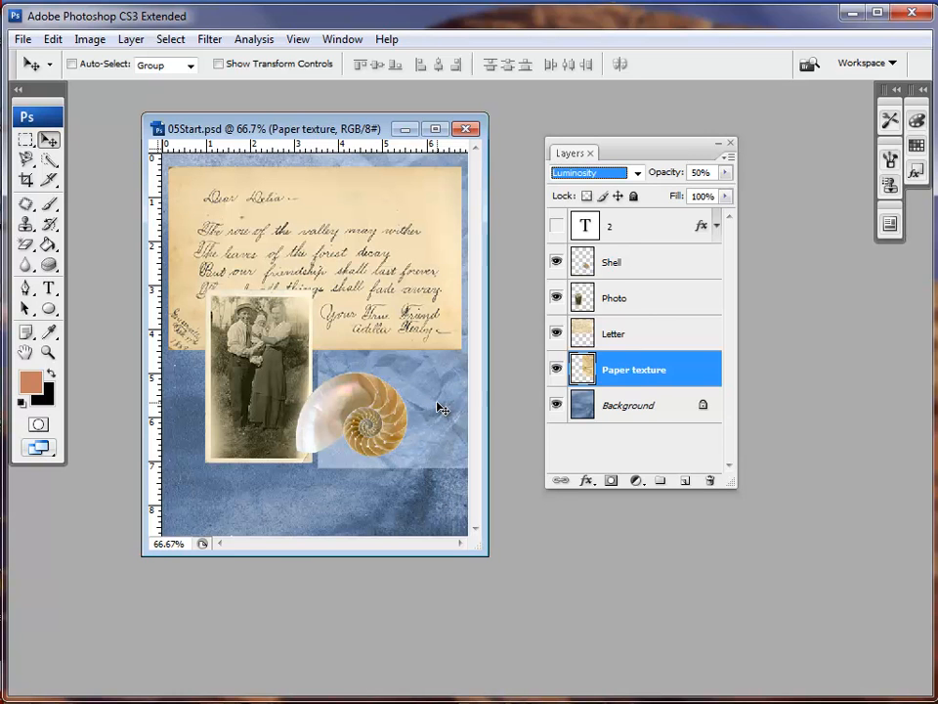
Raise the opacity of the Paper texture layer to 75%.
click(726, 172)
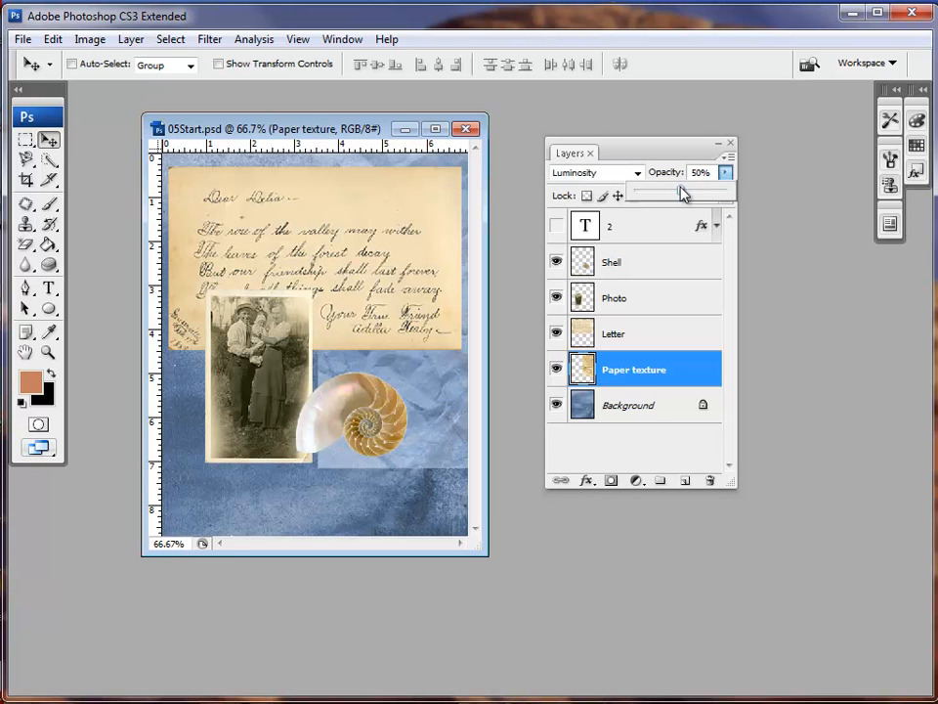
drag(681, 195, 706, 195)
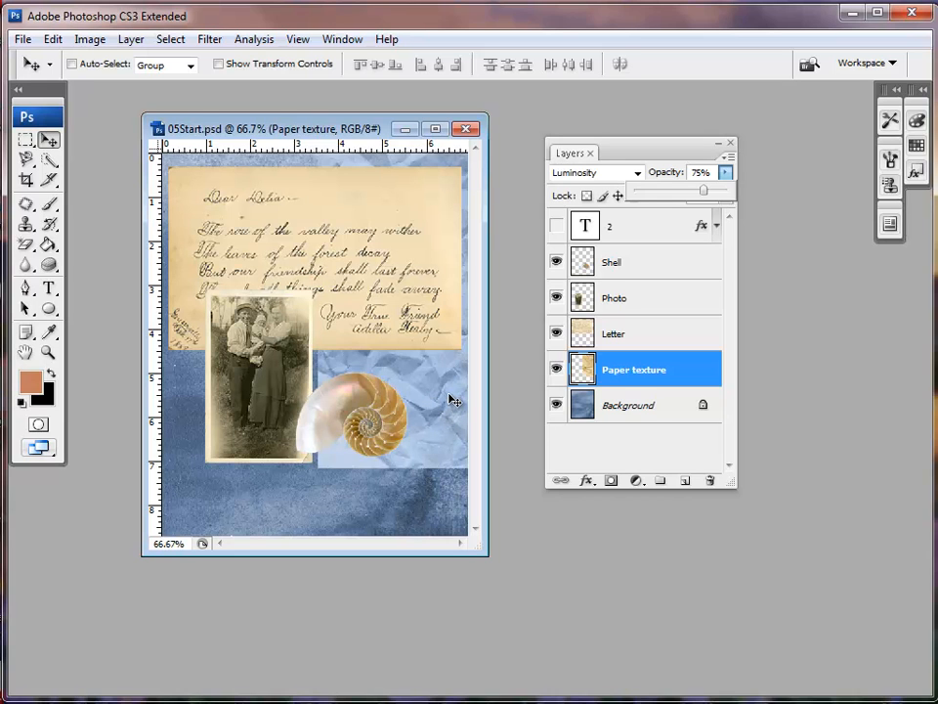
click(762, 248)
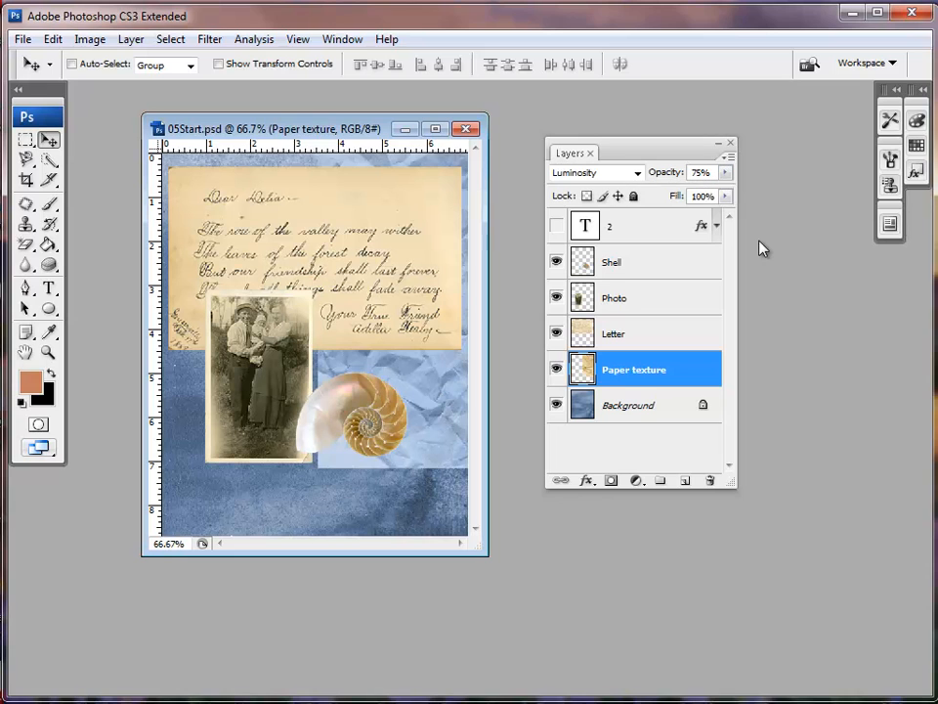
Select the consecutive layers from Photo to Paper texture, and as a separate selection the non-adjacent Shell and Letter layers.
click(663, 301)
click(660, 262)
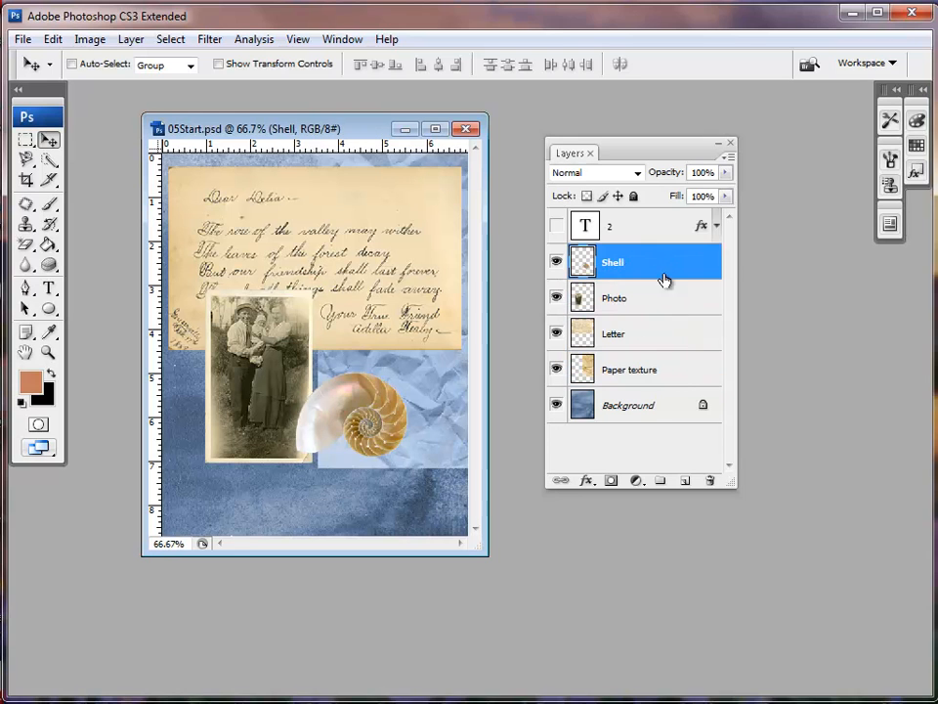
click(664, 342)
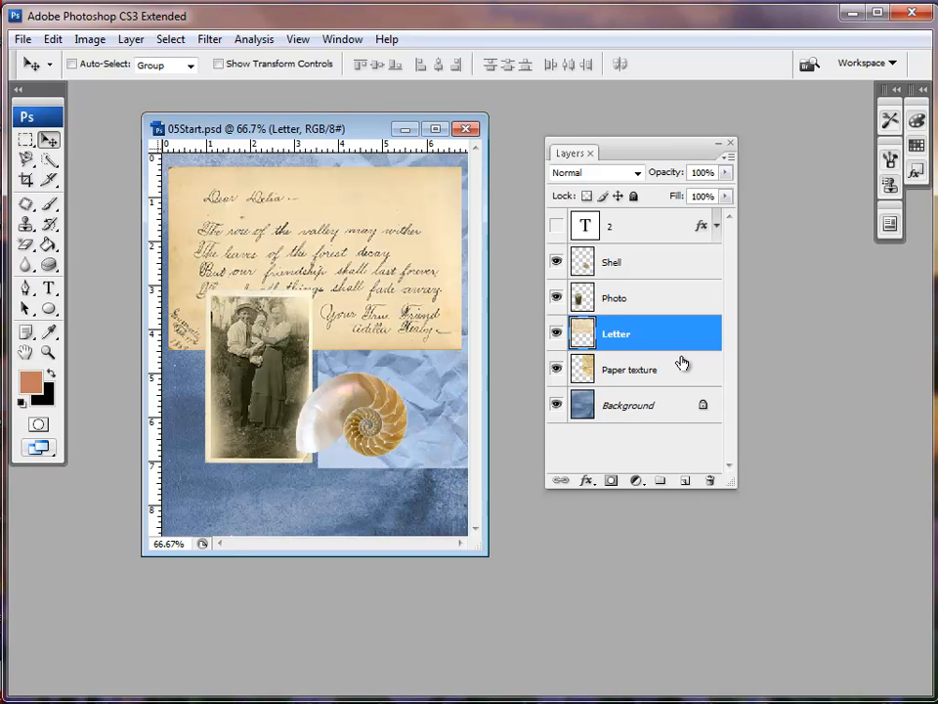
click(661, 303)
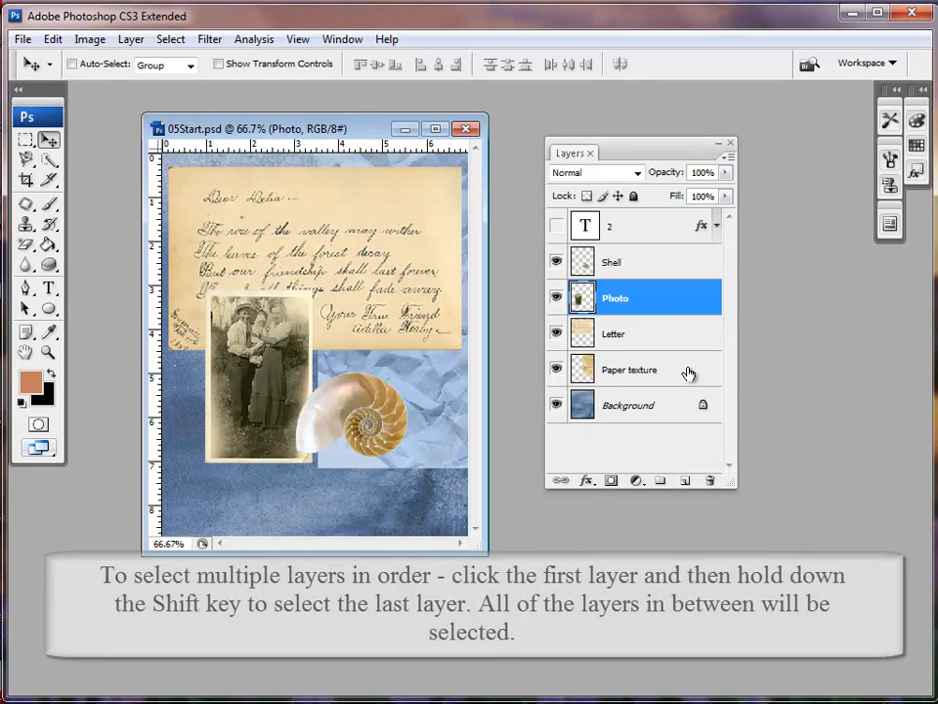
shift+click(688, 372)
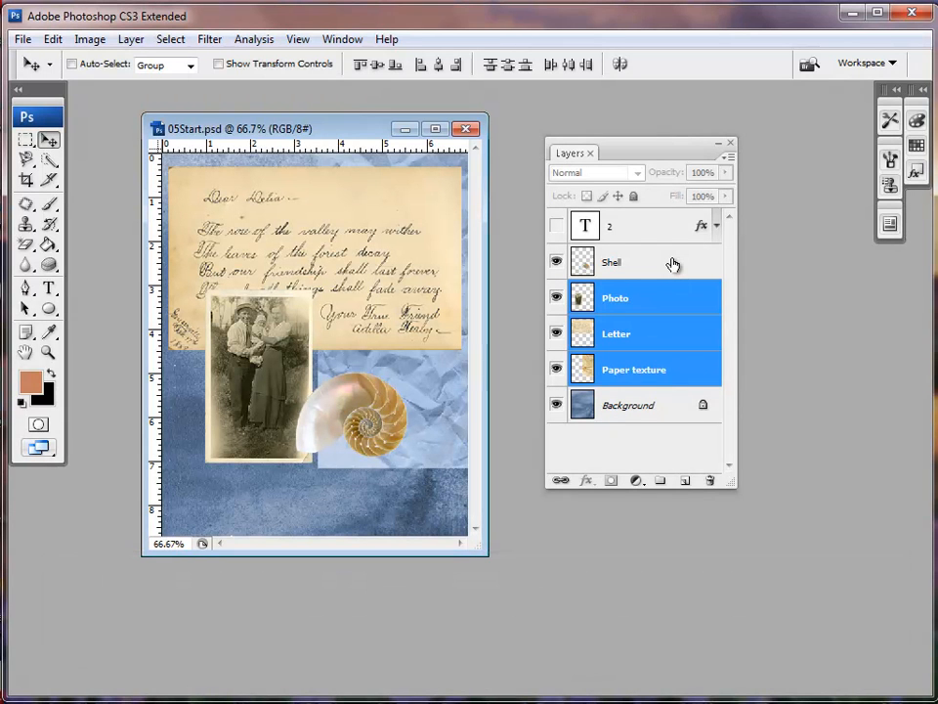
click(672, 264)
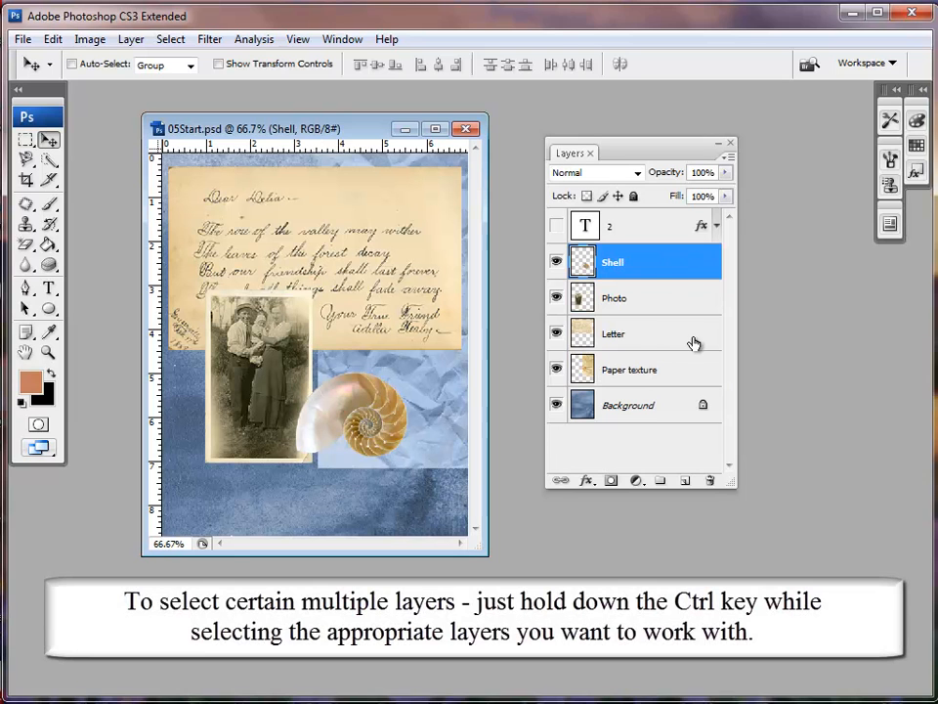
ctrl+click(641, 343)
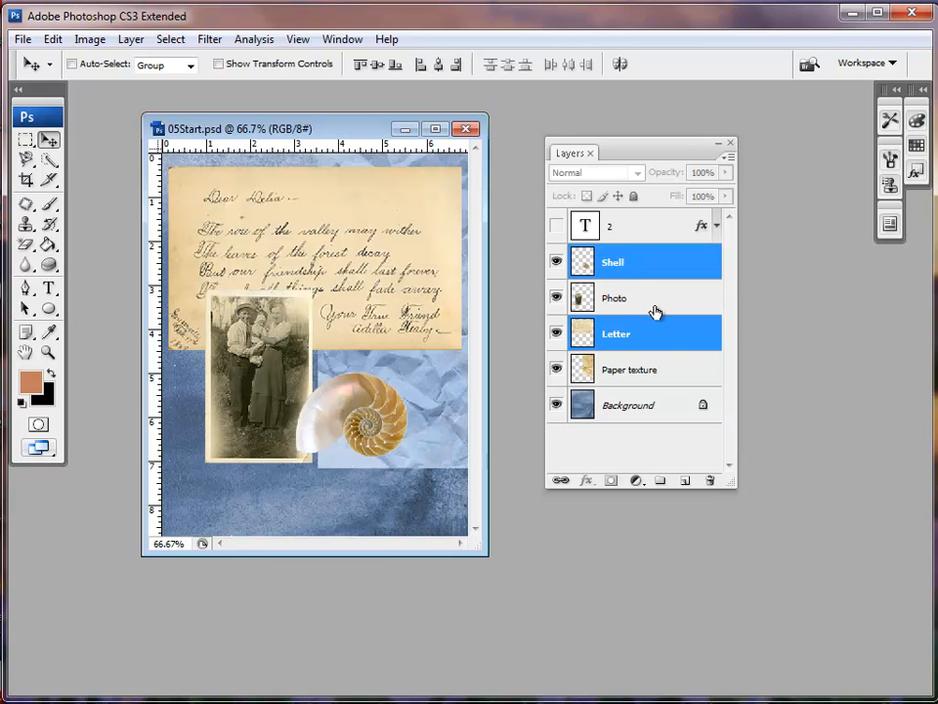
Select the Photo and Letter layers together and link them.
click(647, 306)
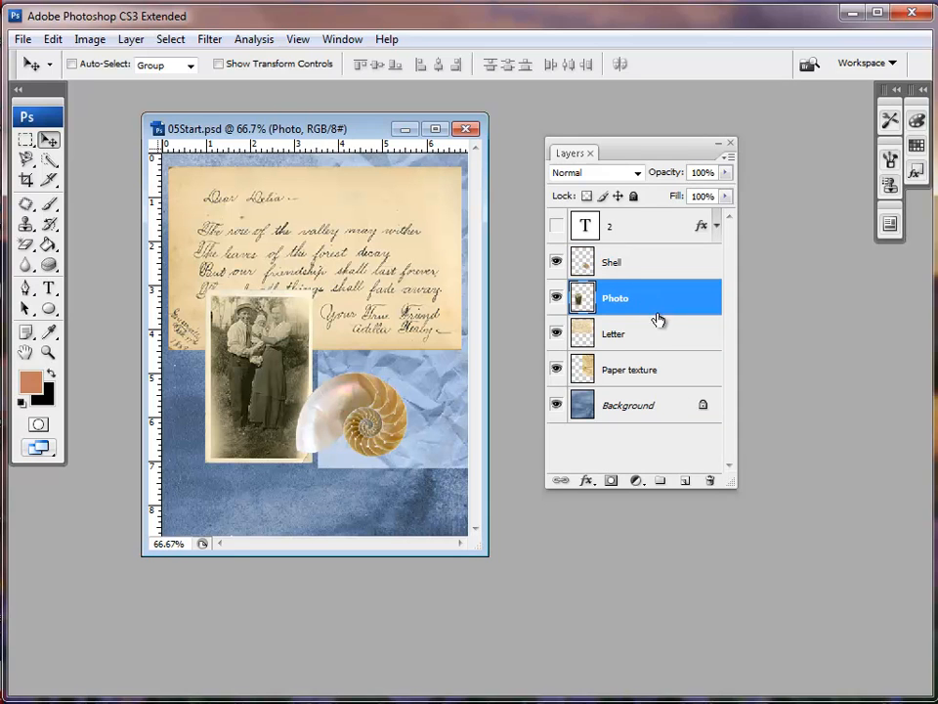
ctrl+click(648, 341)
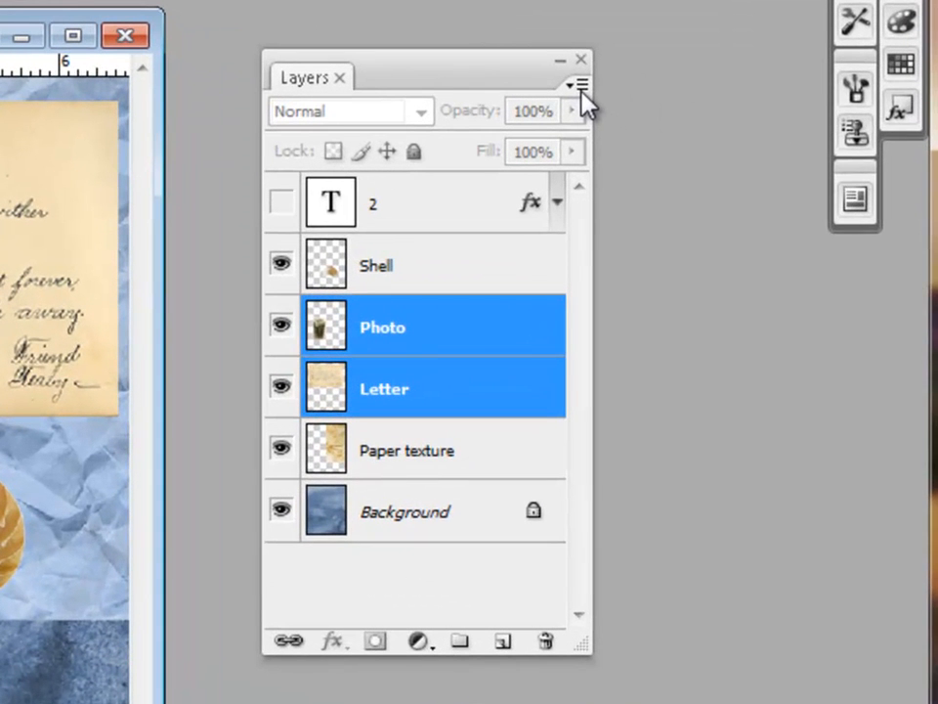
click(582, 86)
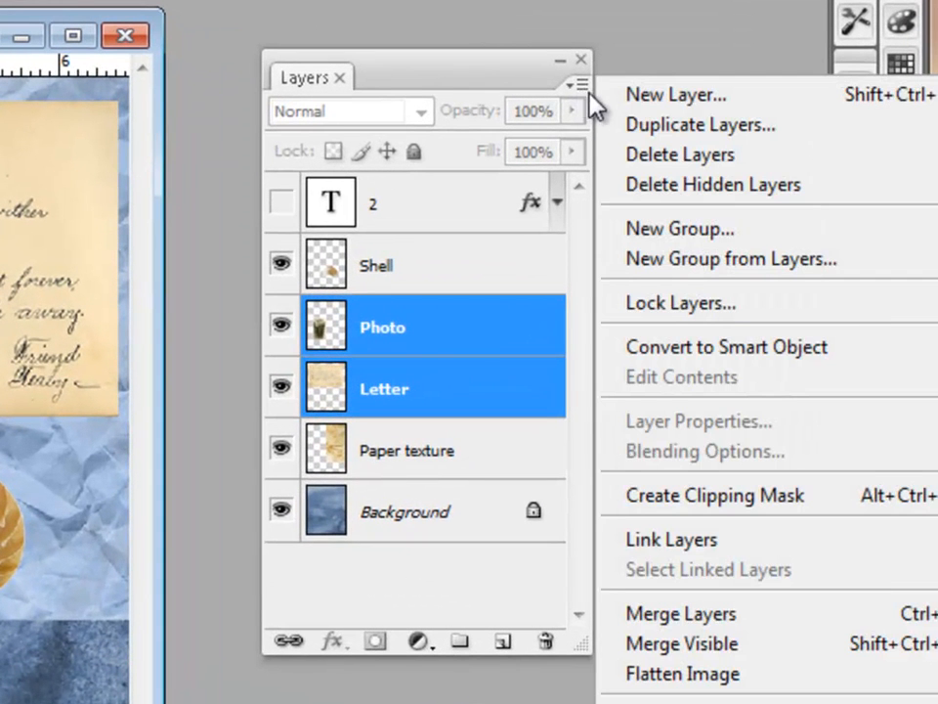
click(653, 557)
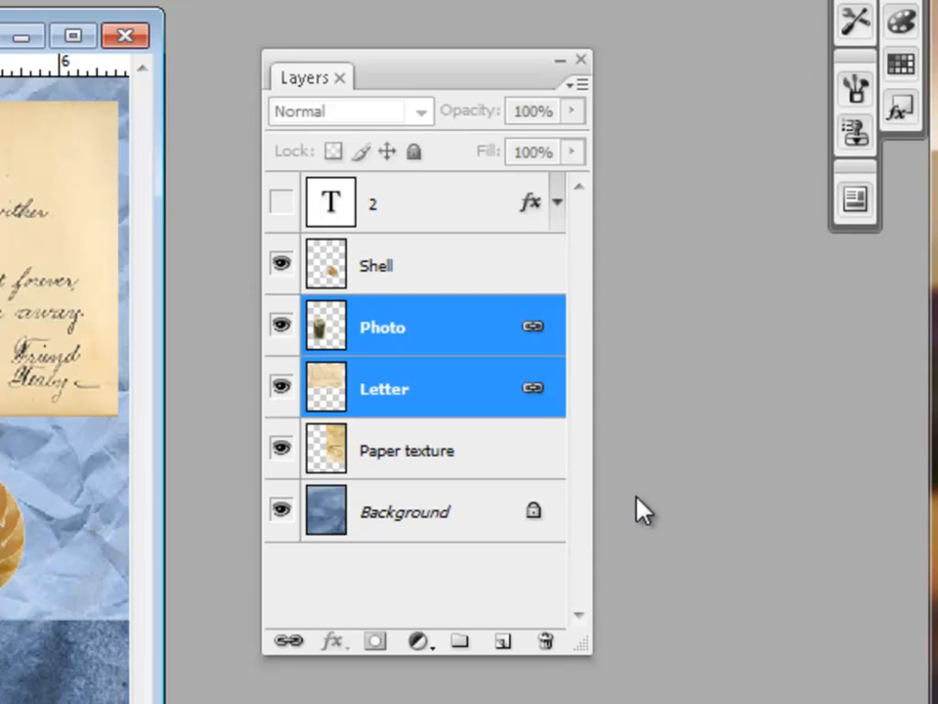
Try moving the linked Photo and Letter layers slightly upward on the canvas, and undo the move.
click(511, 279)
click(494, 331)
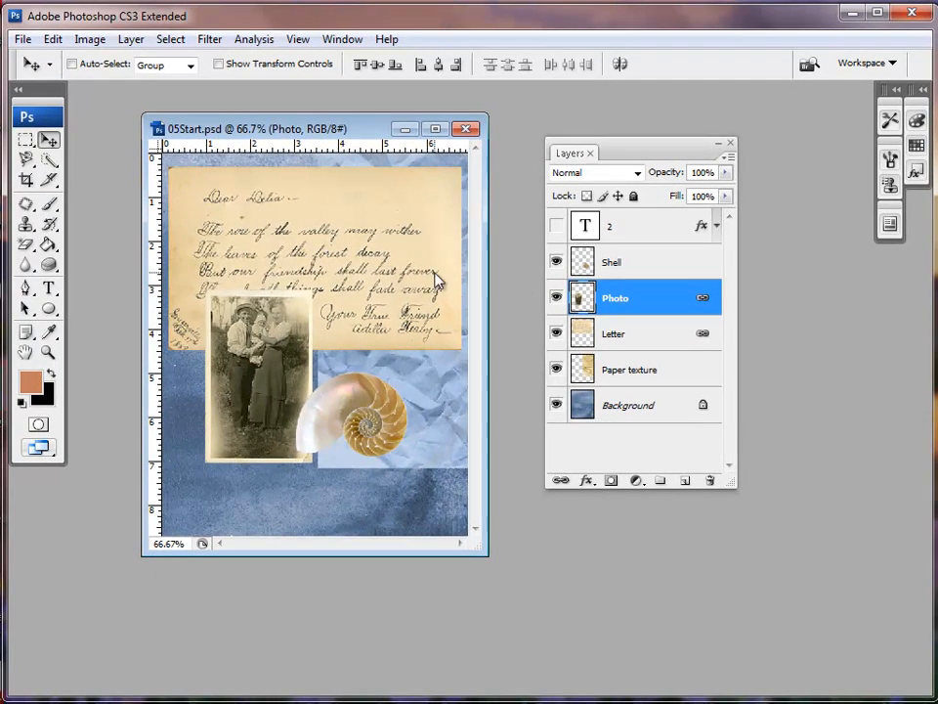
mouse_move(307, 280)
mouse_down()
mouse_move(306, 306)
mouse_move(308, 268)
mouse_move(287, 287)
mouse_move(293, 296)
mouse_move(315, 277)
mouse_move(306, 266)
mouse_move(317, 285)
mouse_move(306, 266)
mouse_move(300, 272)
mouse_up()
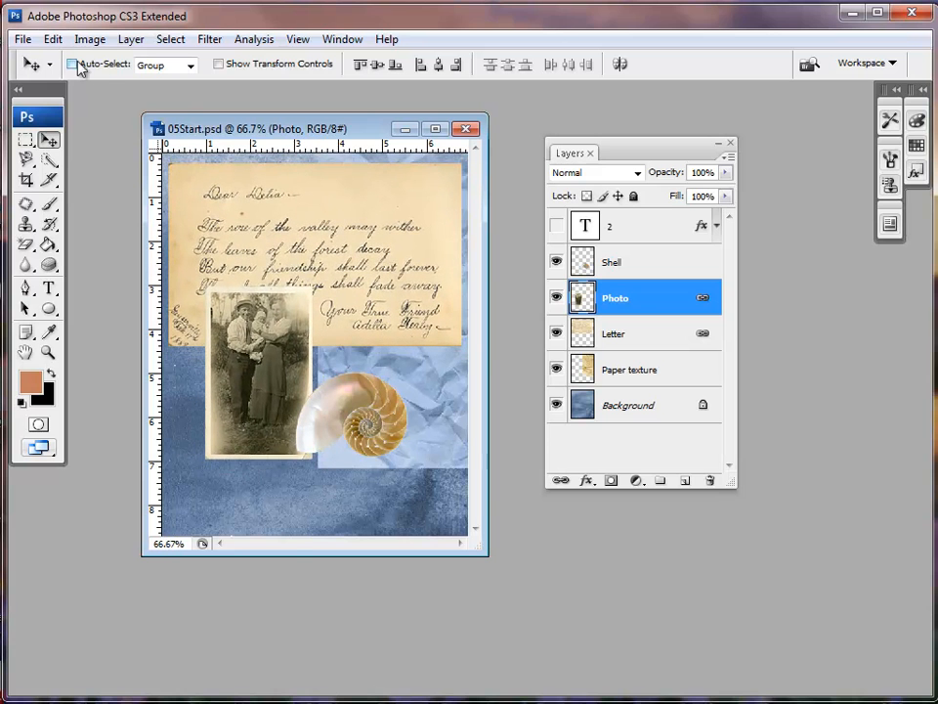
click(53, 39)
click(91, 95)
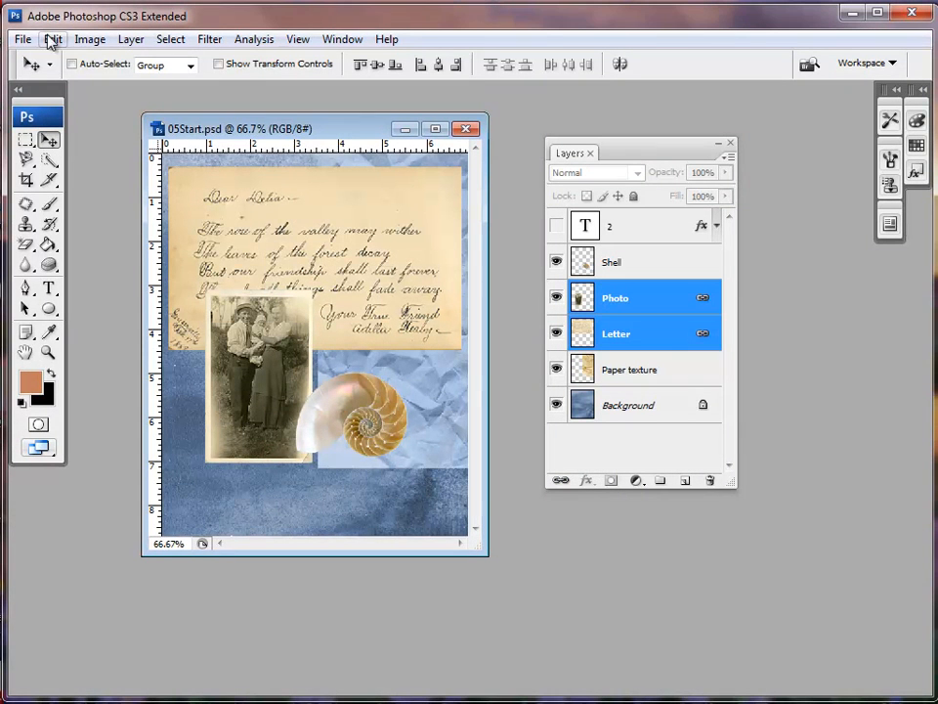
Scale the linked Photo and Letter layers proportionally to about 82.6% and move them down toward the middle of the collage.
click(51, 40)
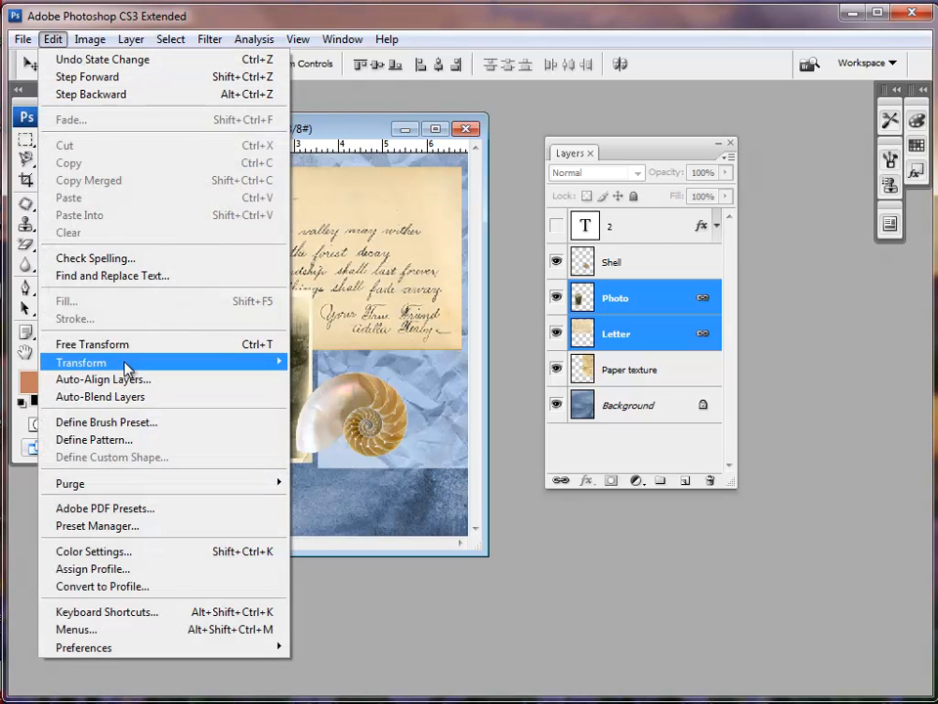
mouse_move(125, 369)
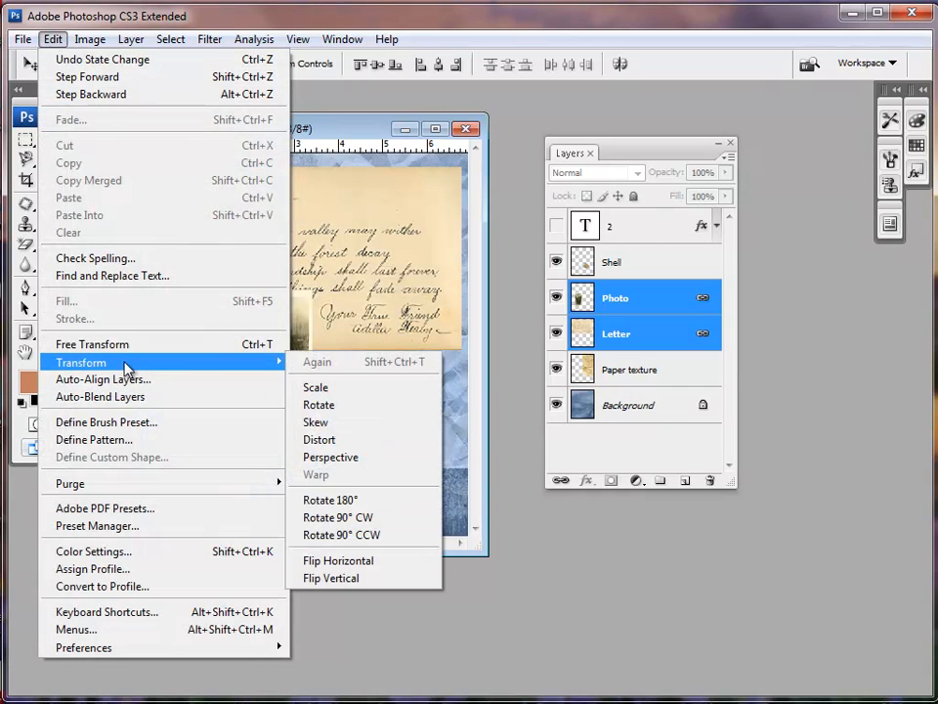
click(372, 396)
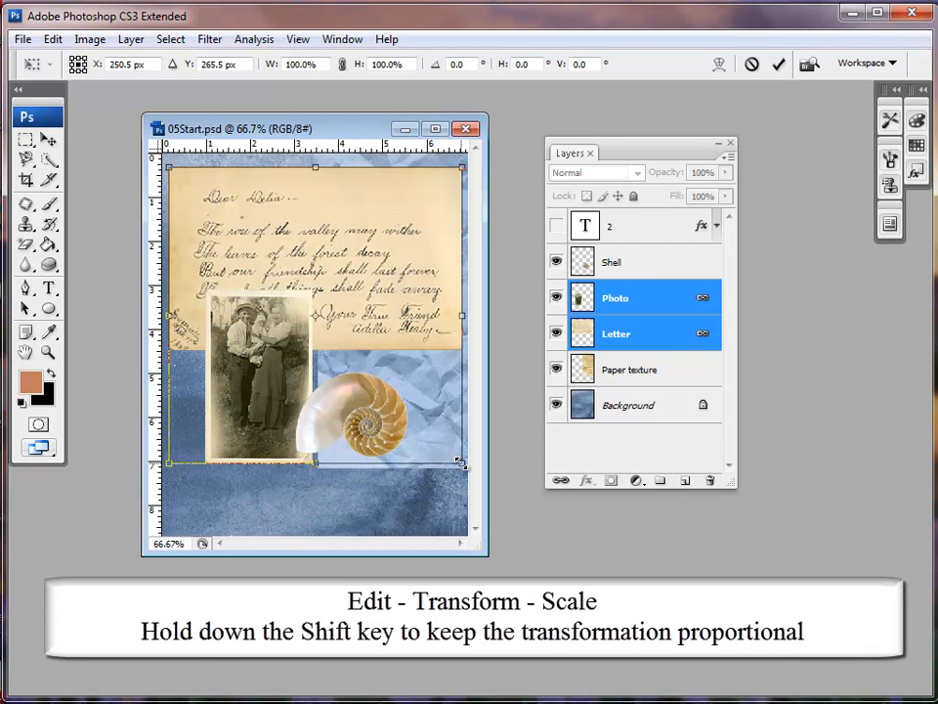
drag(461, 464, 411, 410)
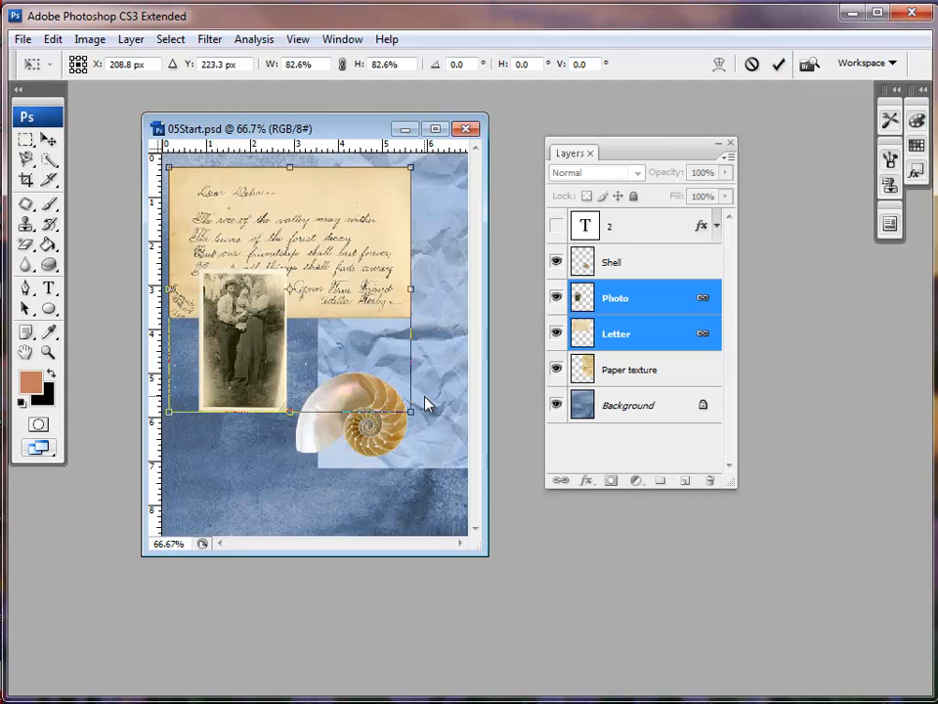
key(Return)
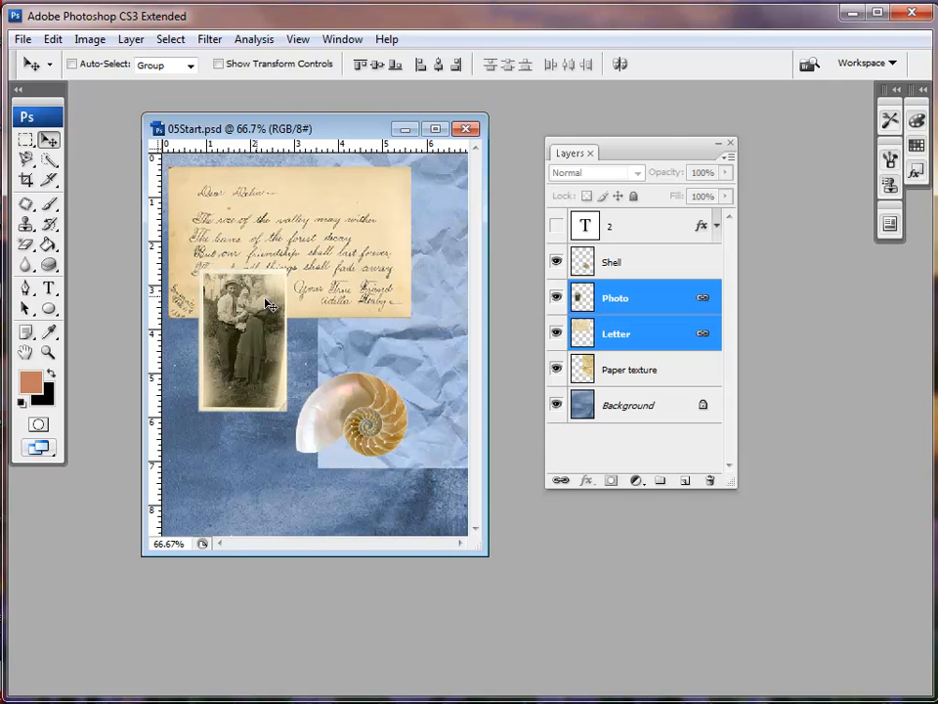
drag(242, 246, 253, 318)
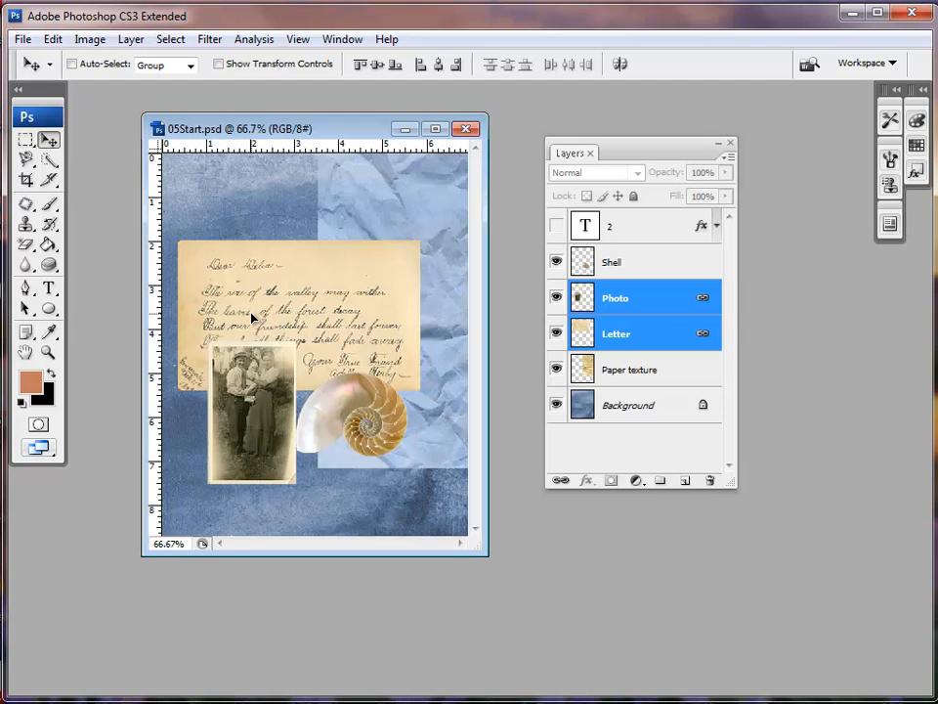
drag(252, 317, 261, 312)
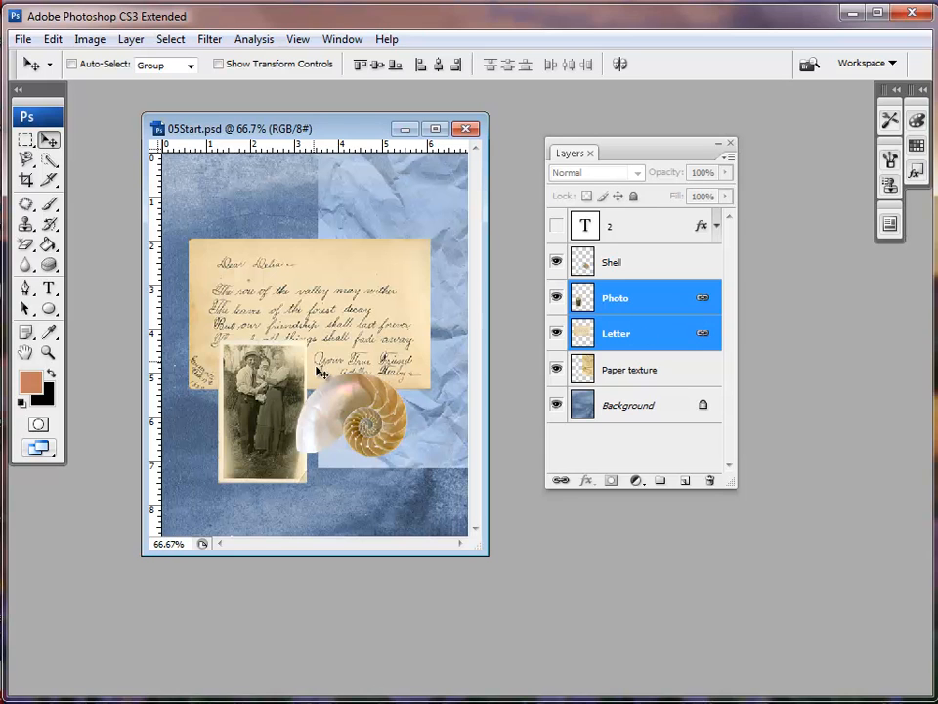
Unlink the Photo and Letter layers and deselect all layers.
click(730, 158)
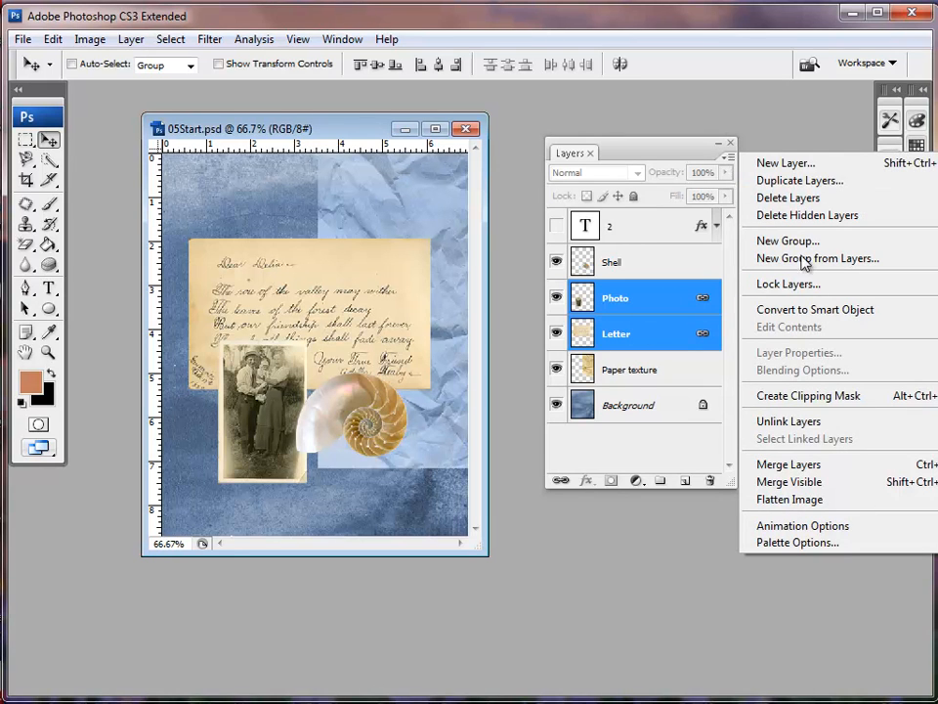
click(788, 421)
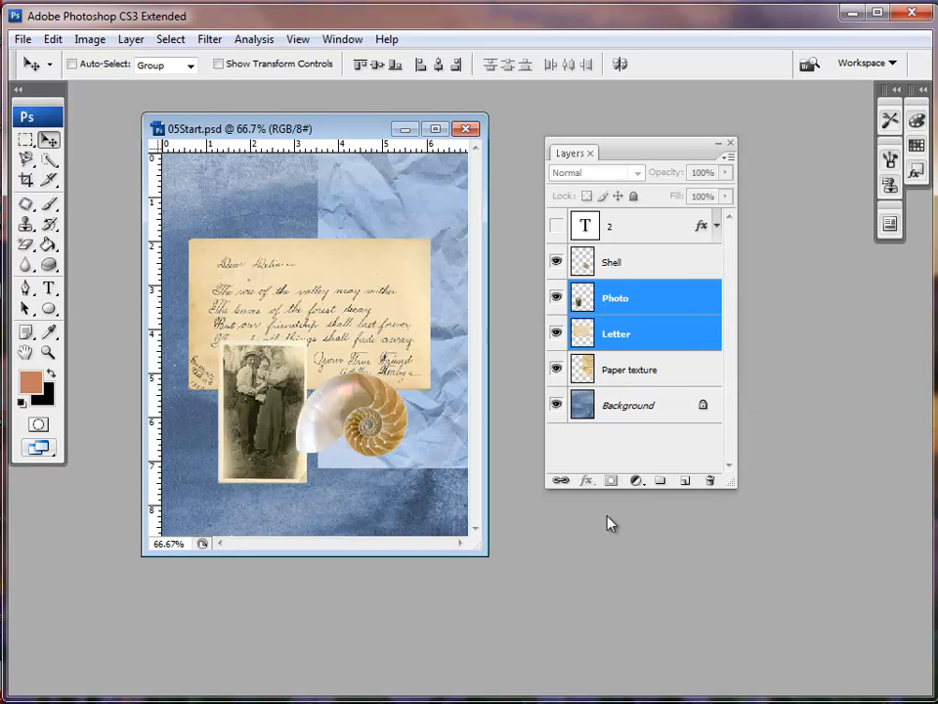
click(659, 447)
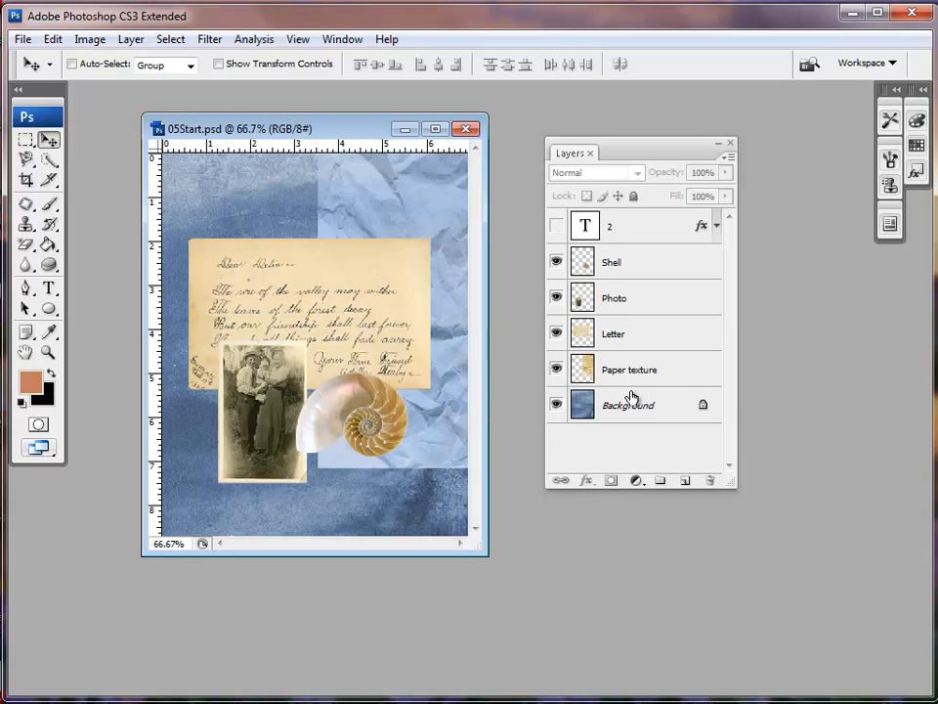
Create a new layer named Layer 1 with Normal mode, no color label and 100% opacity.
click(730, 158)
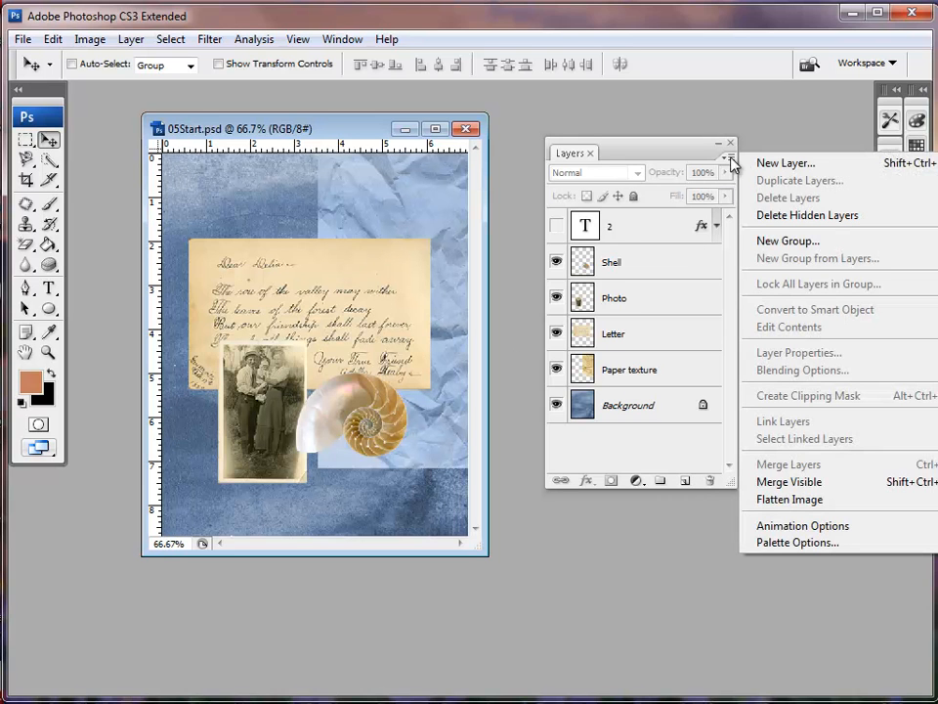
click(801, 168)
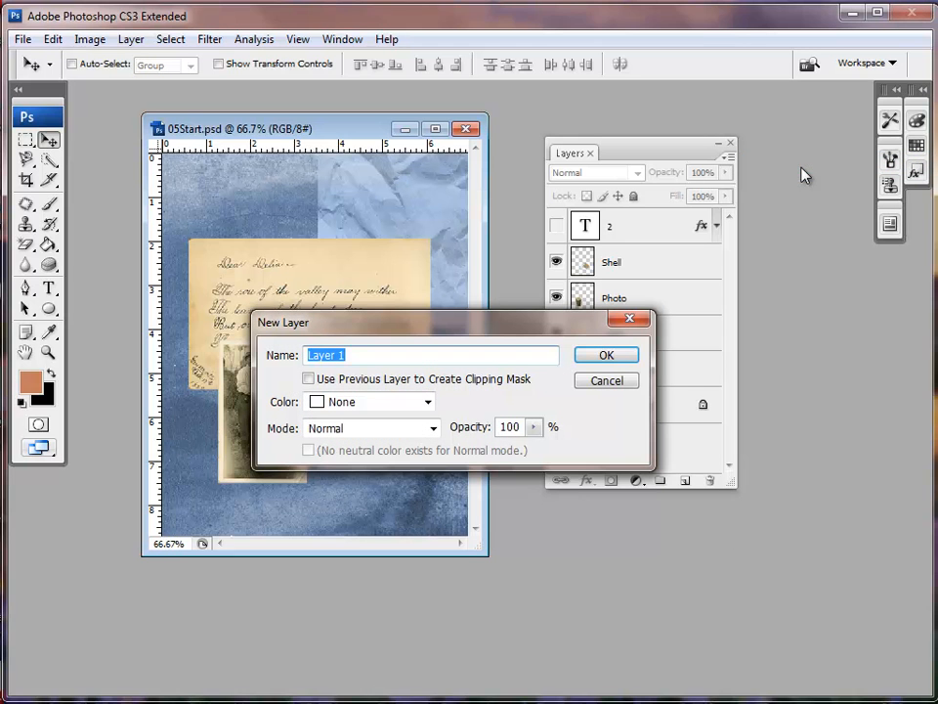
drag(439, 336, 469, 271)
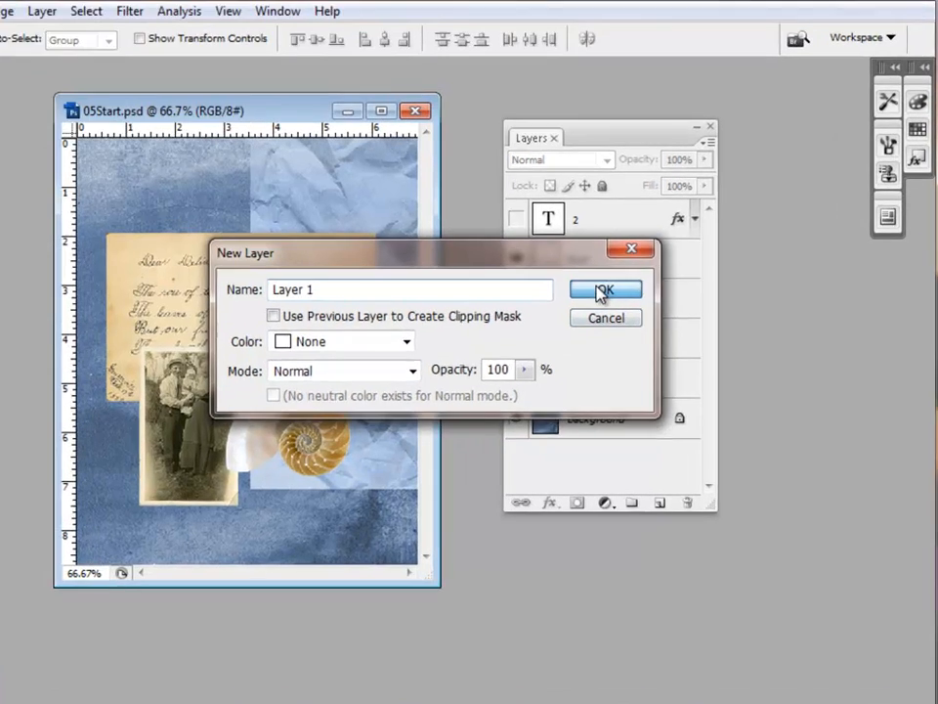
click(636, 290)
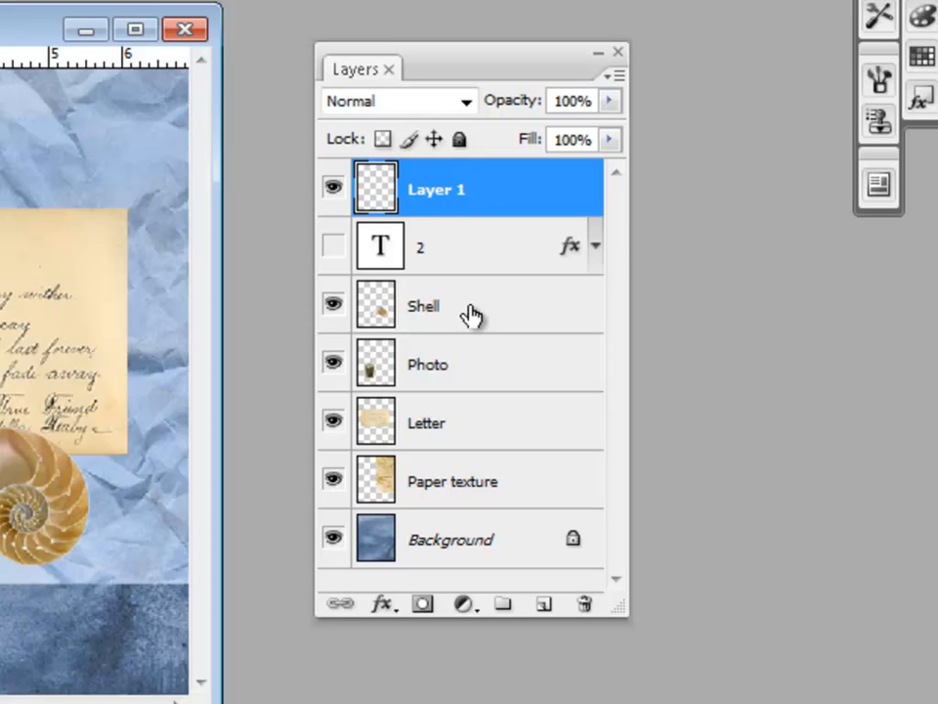
Add a new empty layer directly above the Photo layer.
click(476, 390)
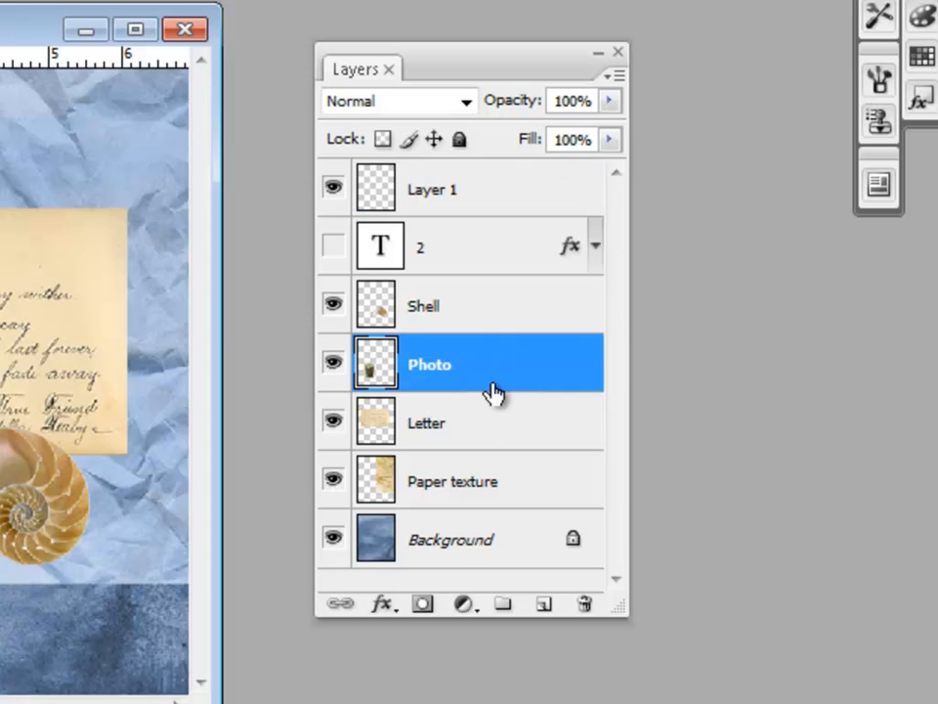
click(545, 606)
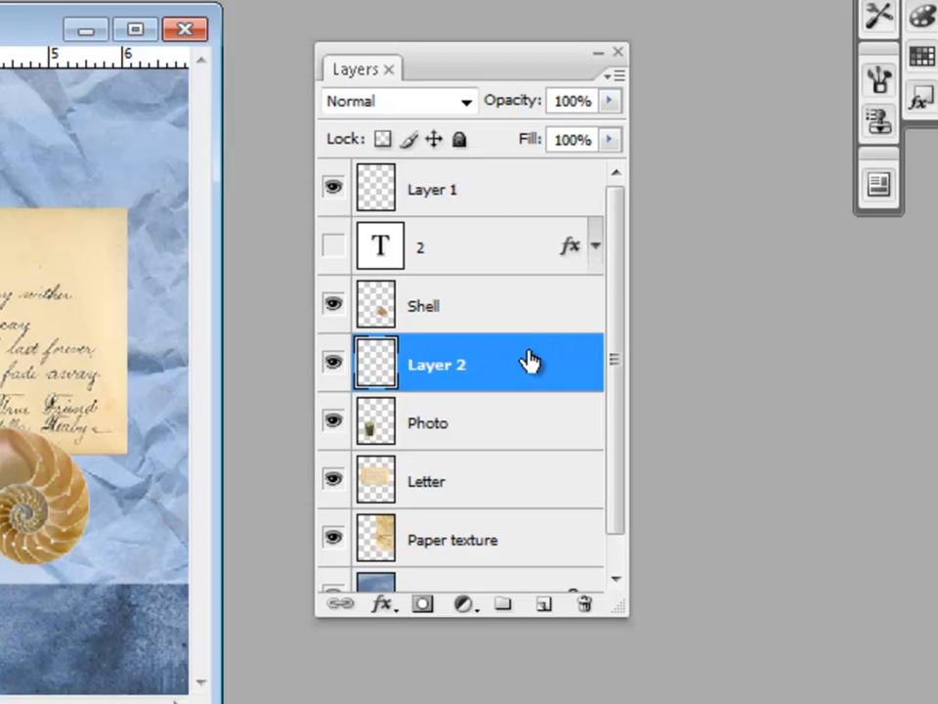
Delete the empty Layer 1 at the top of the layer stack.
click(489, 201)
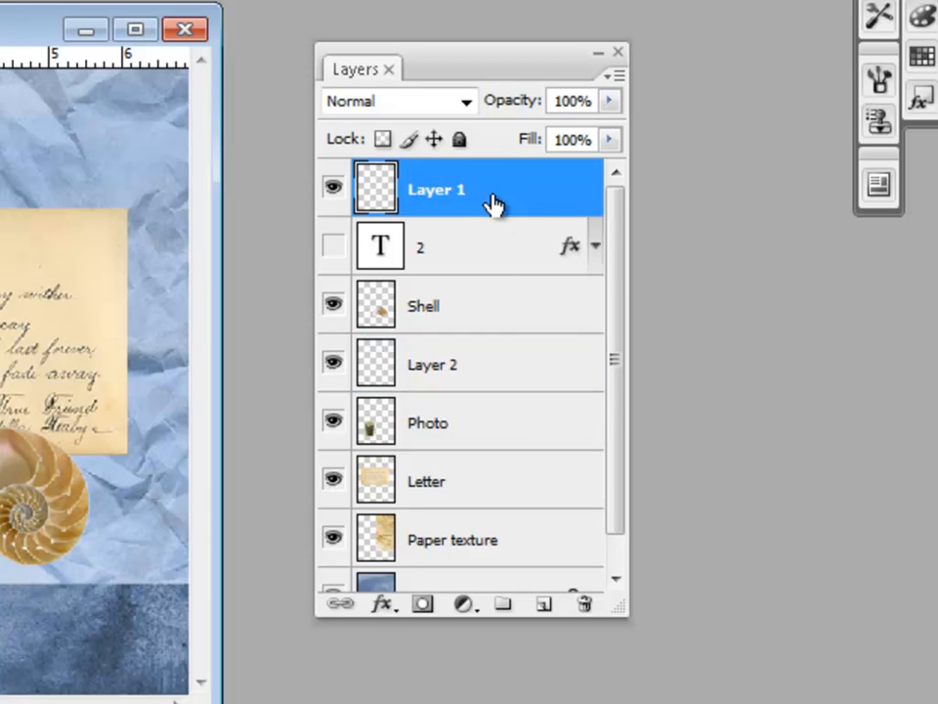
click(585, 606)
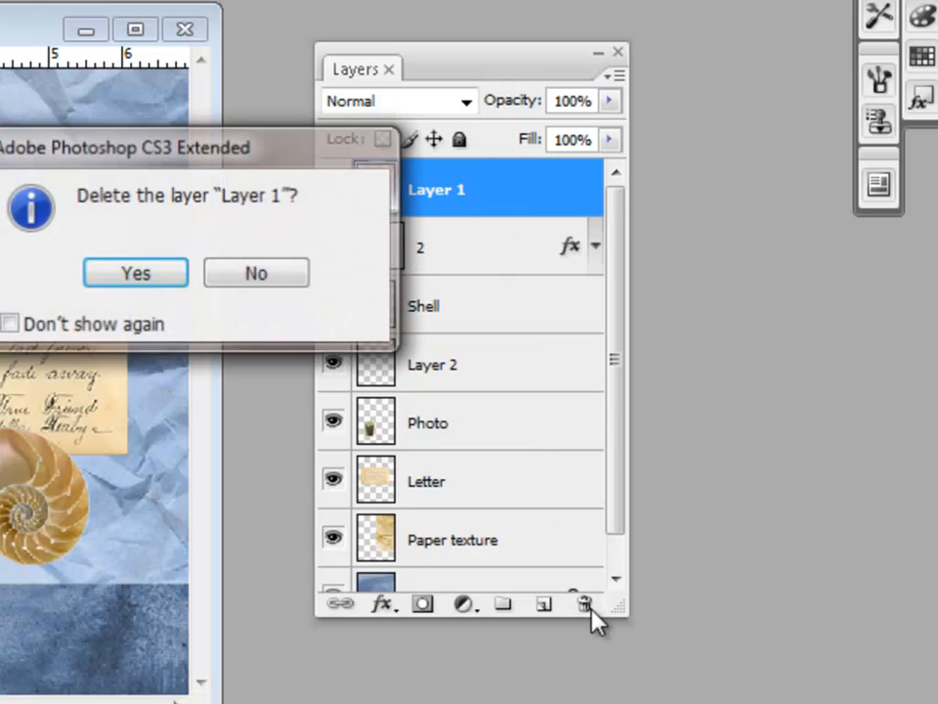
click(164, 277)
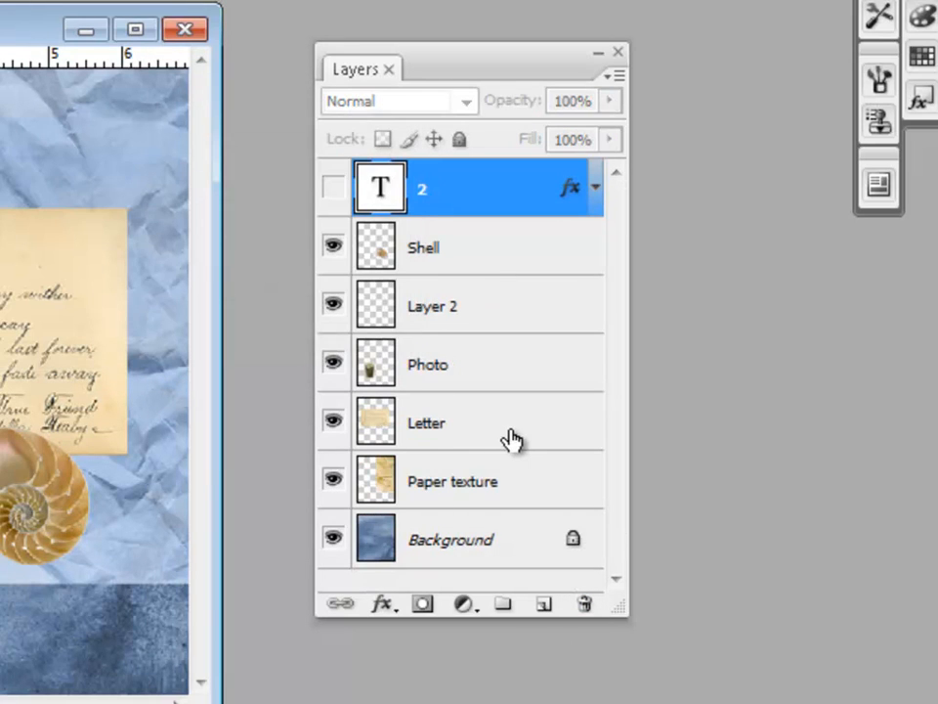
Move Layer 2 between the Letter and Paper texture layers, rename it Gradient and leave it selected.
click(483, 306)
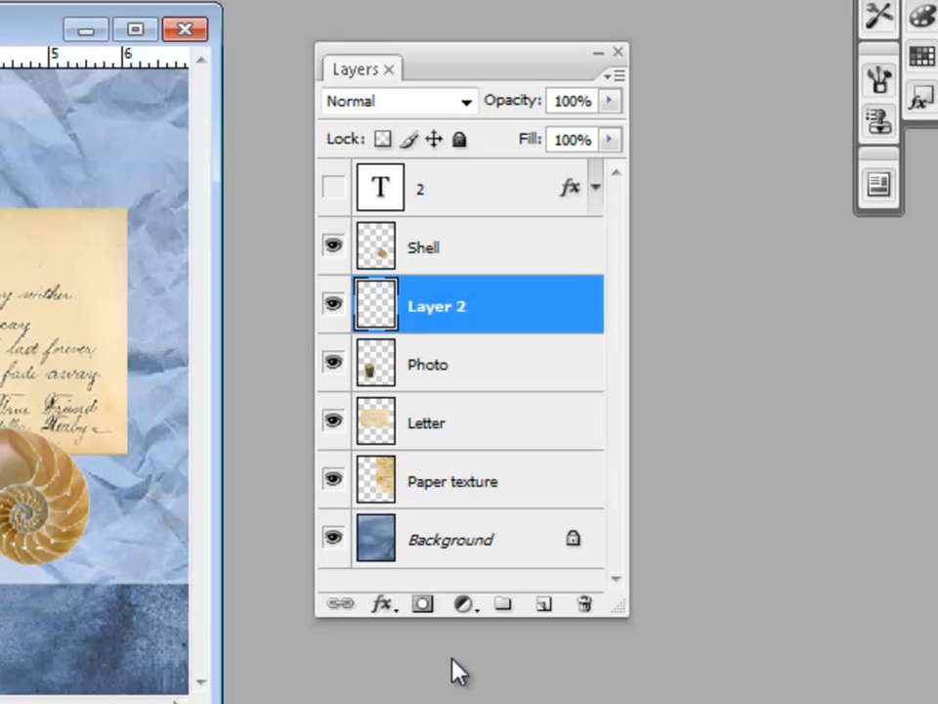
drag(530, 314, 522, 468)
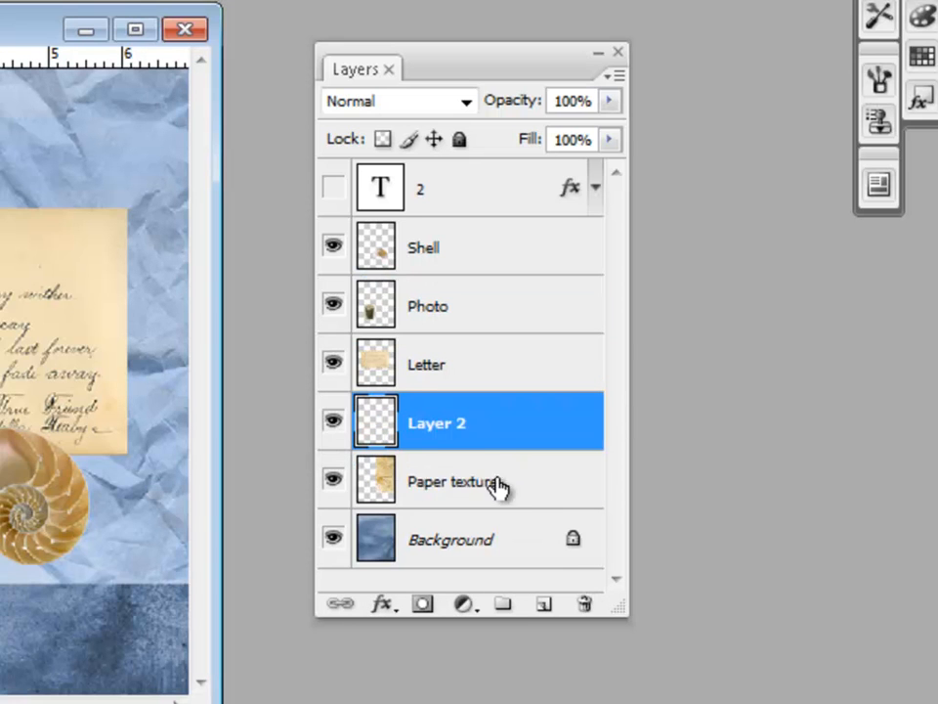
double_click(436, 440)
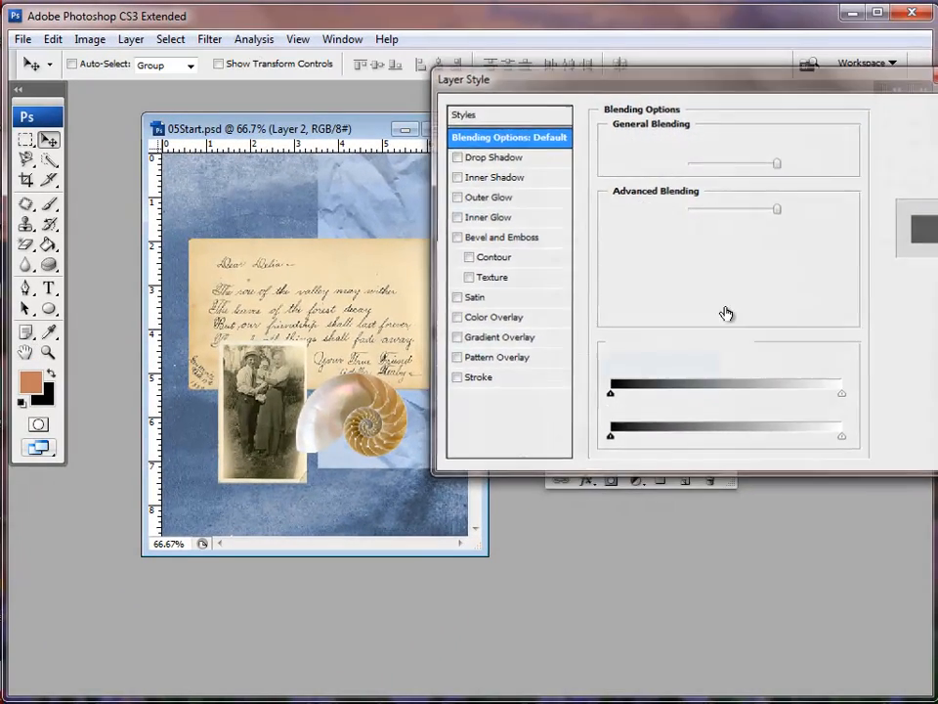
key(Escape)
click(671, 402)
click(621, 374)
double_click(621, 373)
text(G)
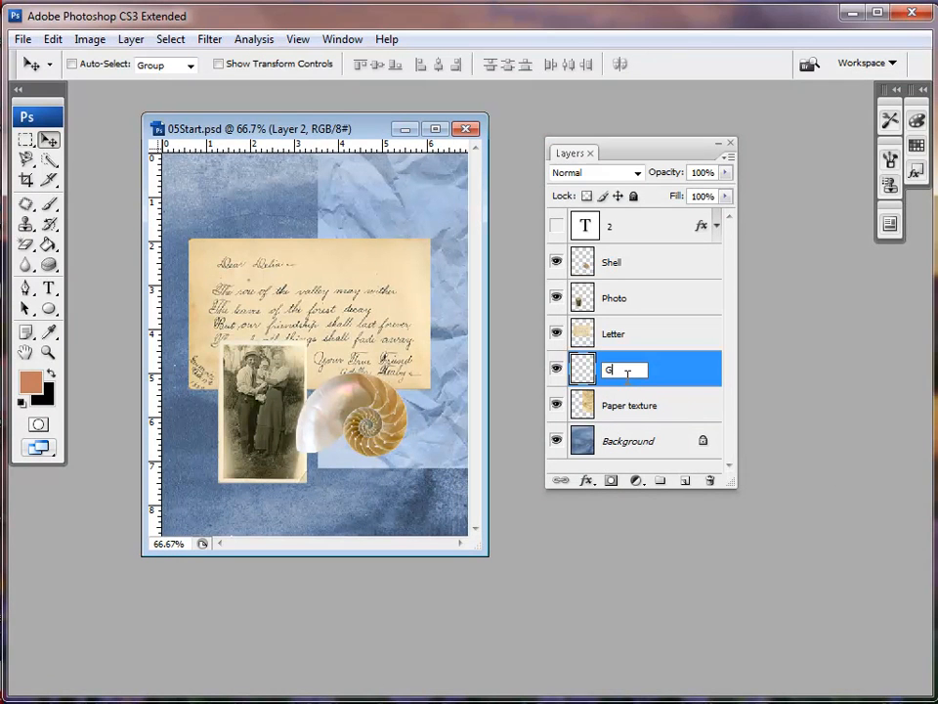
text(radient)
key(Return)
click(691, 332)
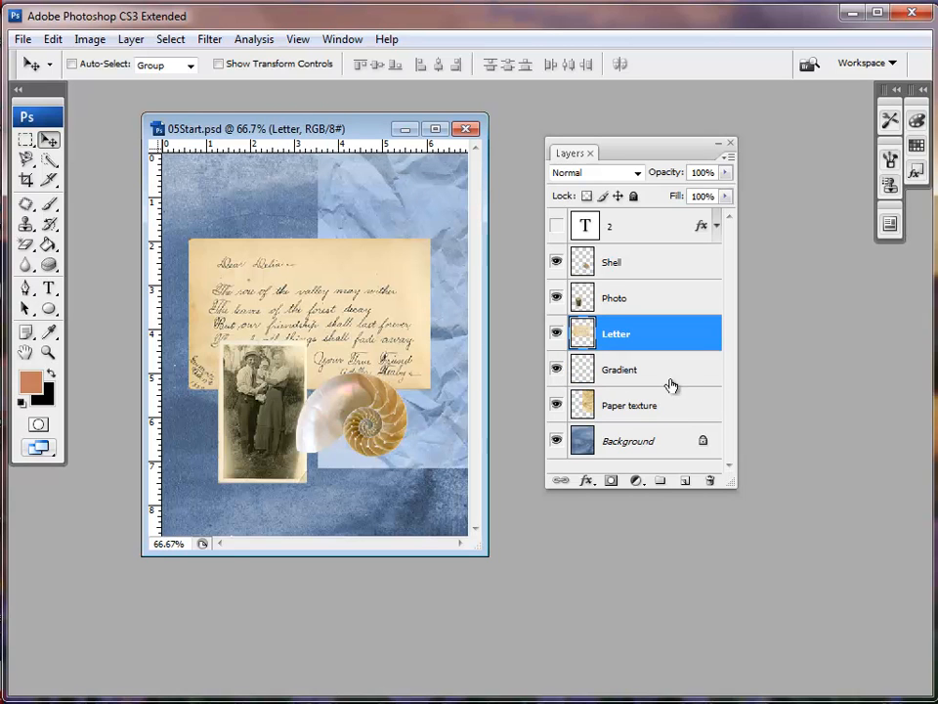
click(630, 379)
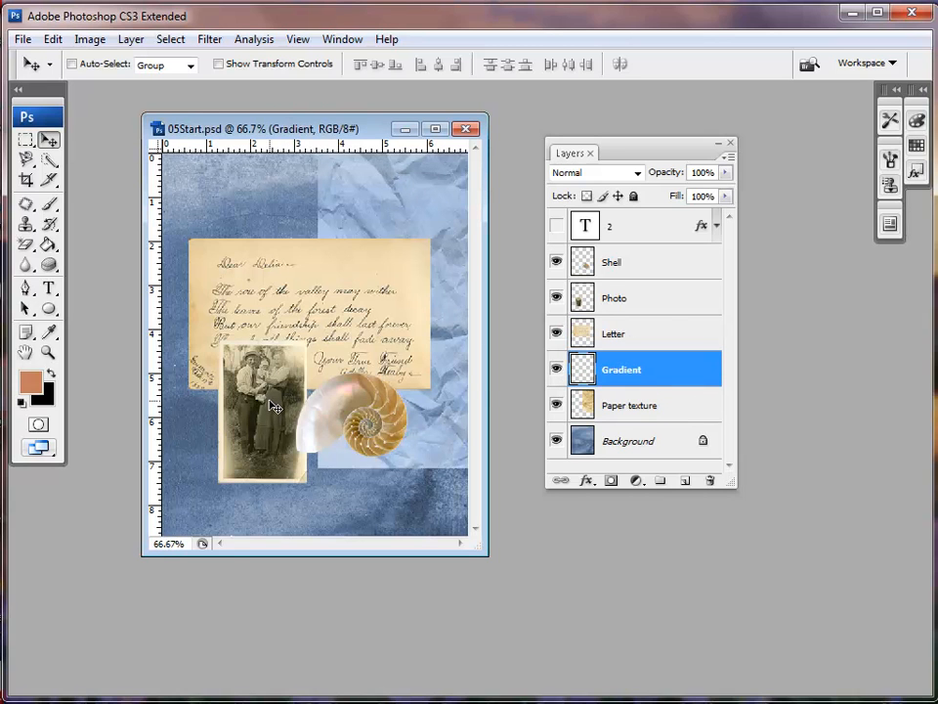
Hide the Paper texture, Background, Letter, Photo and Shell layers, leaving only the Gradient layer visible.
click(556, 406)
click(556, 441)
click(557, 333)
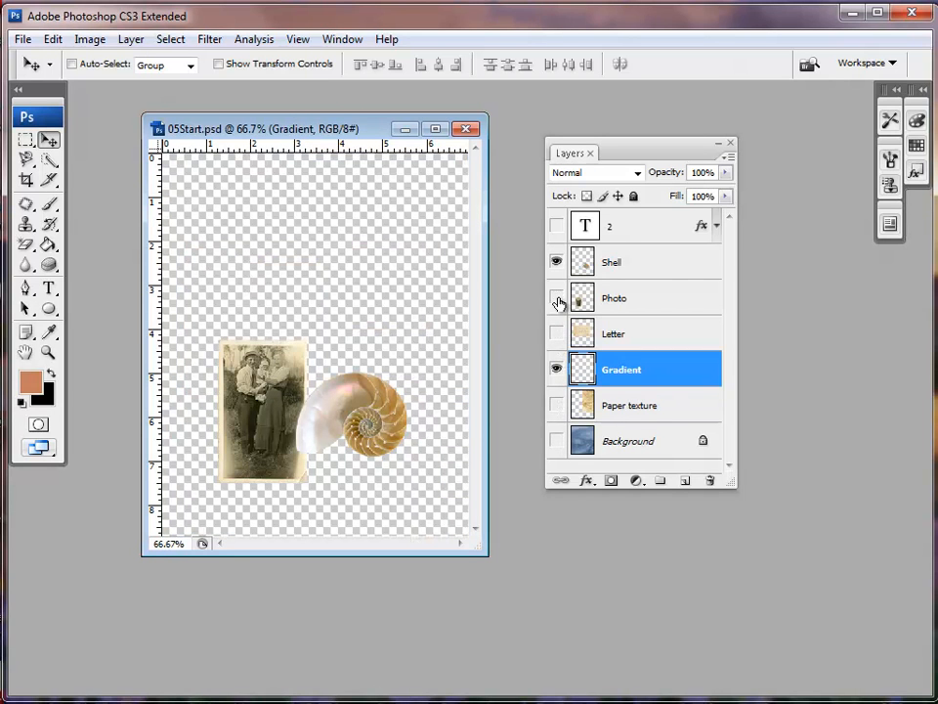
click(556, 298)
click(556, 262)
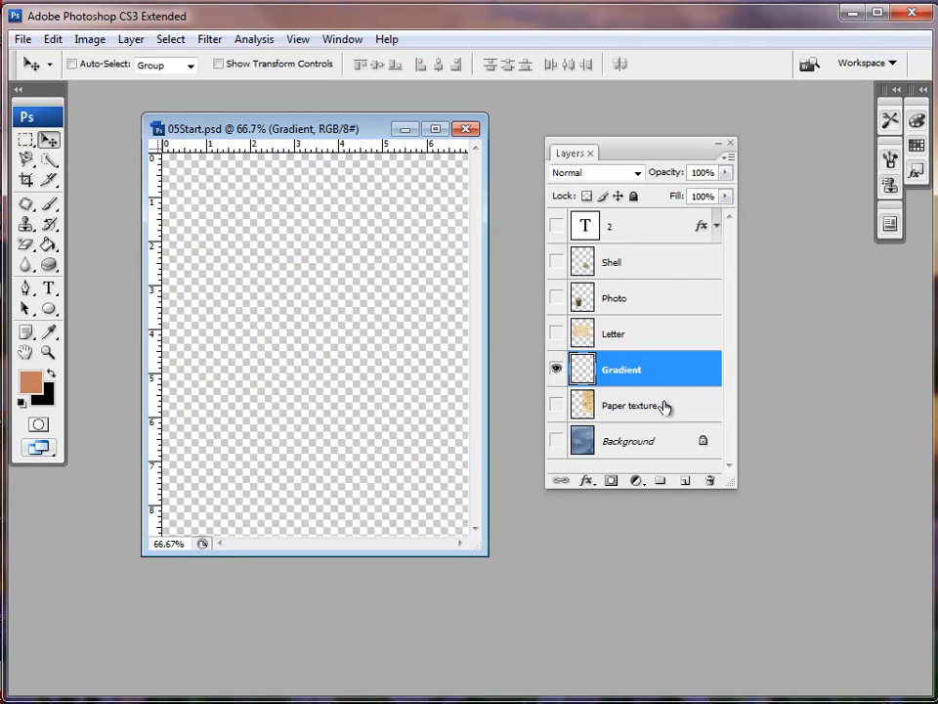
click(556, 370)
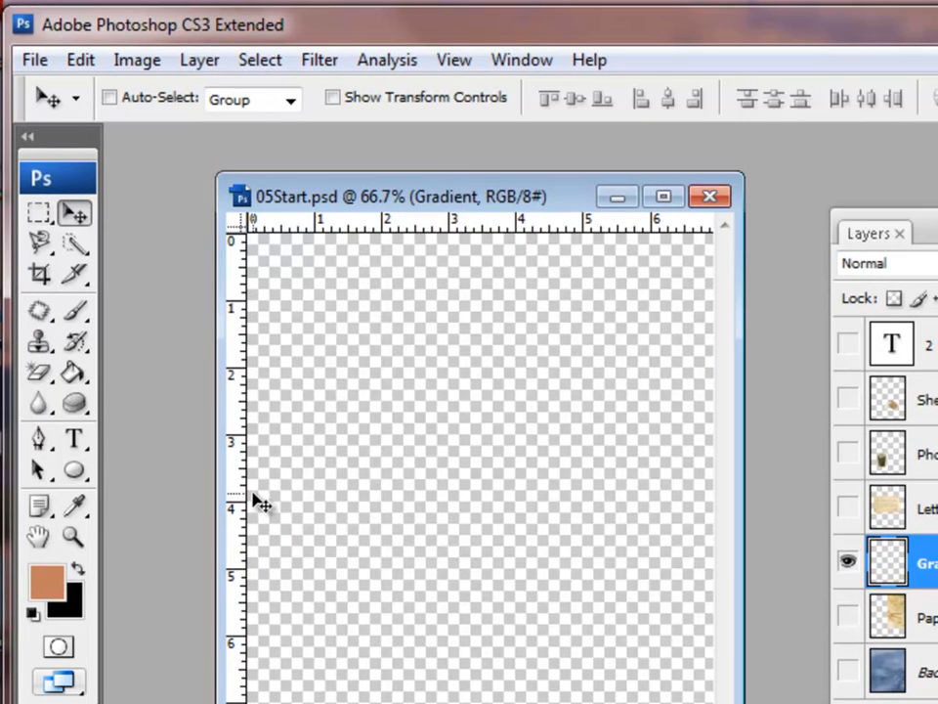
Set up the Gradient tool with the linear style and the foreground-to-transparent gradient preset.
click(75, 375)
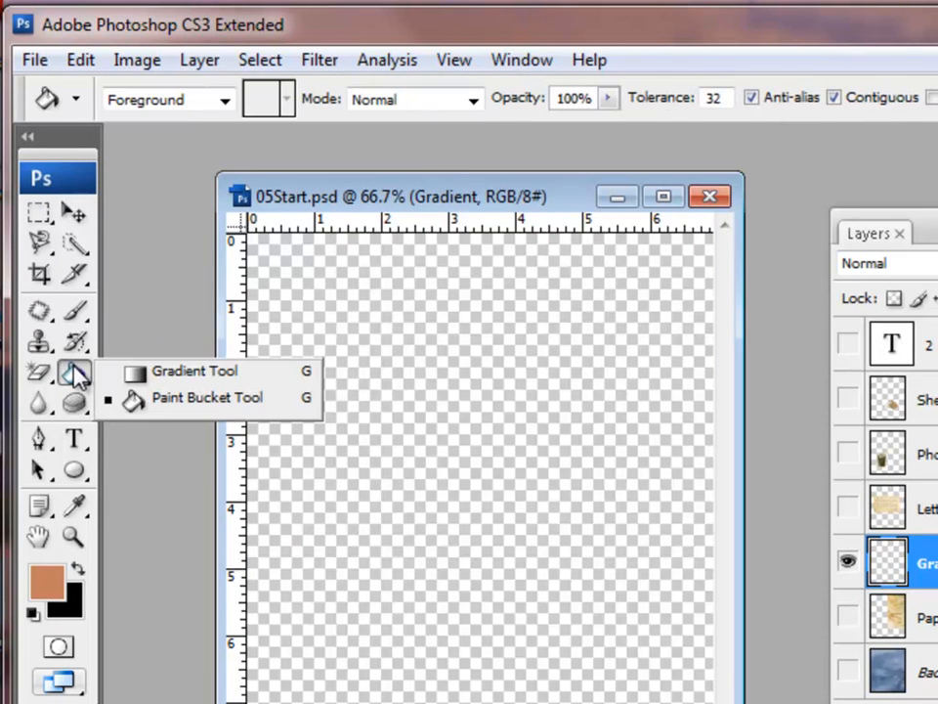
click(149, 372)
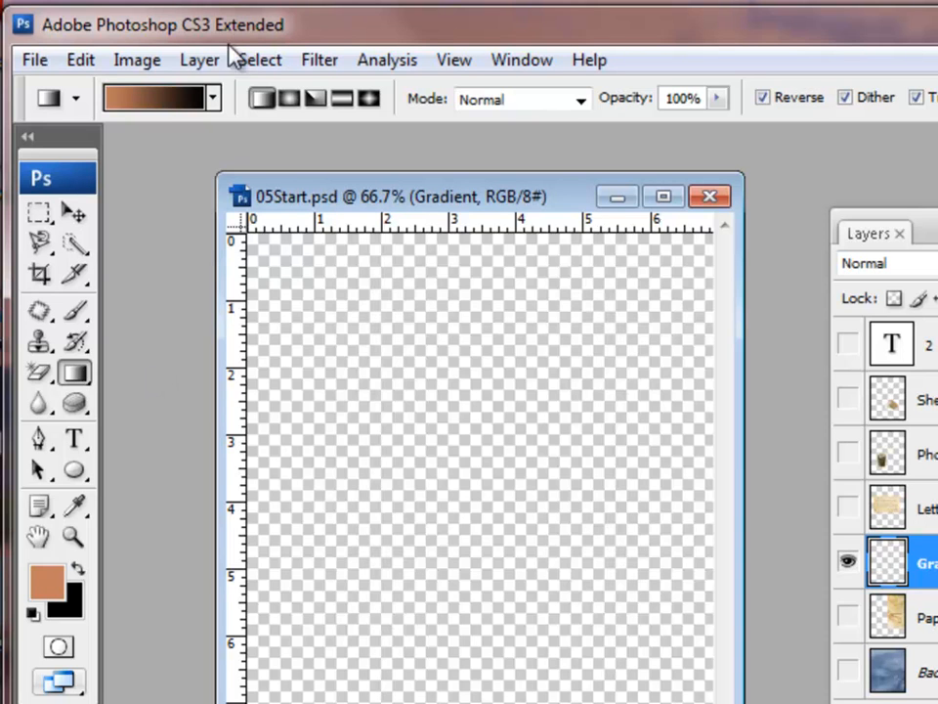
click(264, 102)
click(212, 100)
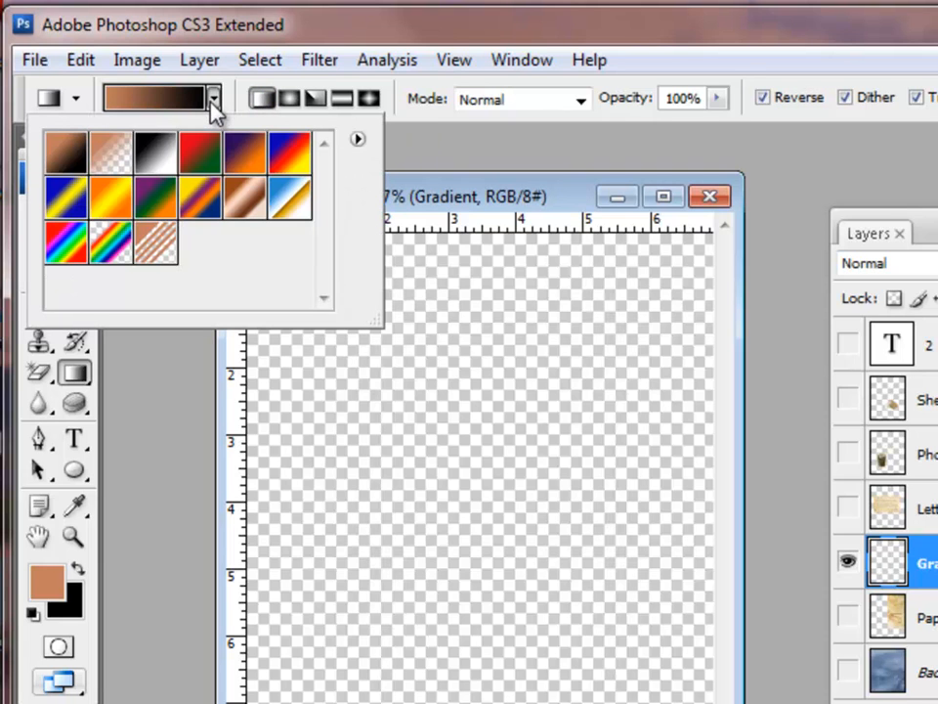
click(115, 166)
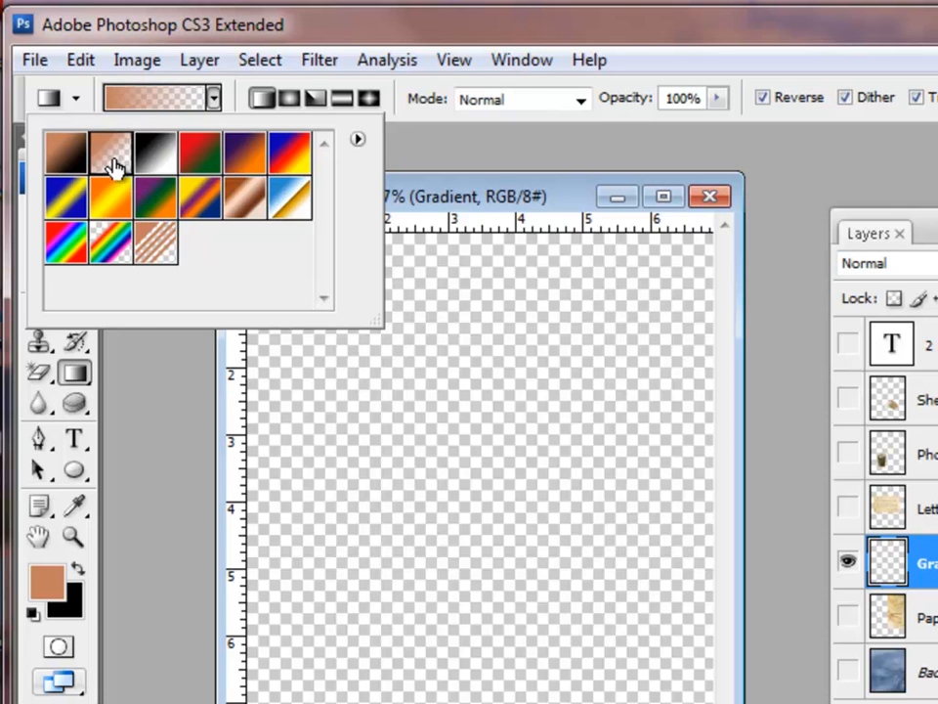
click(126, 393)
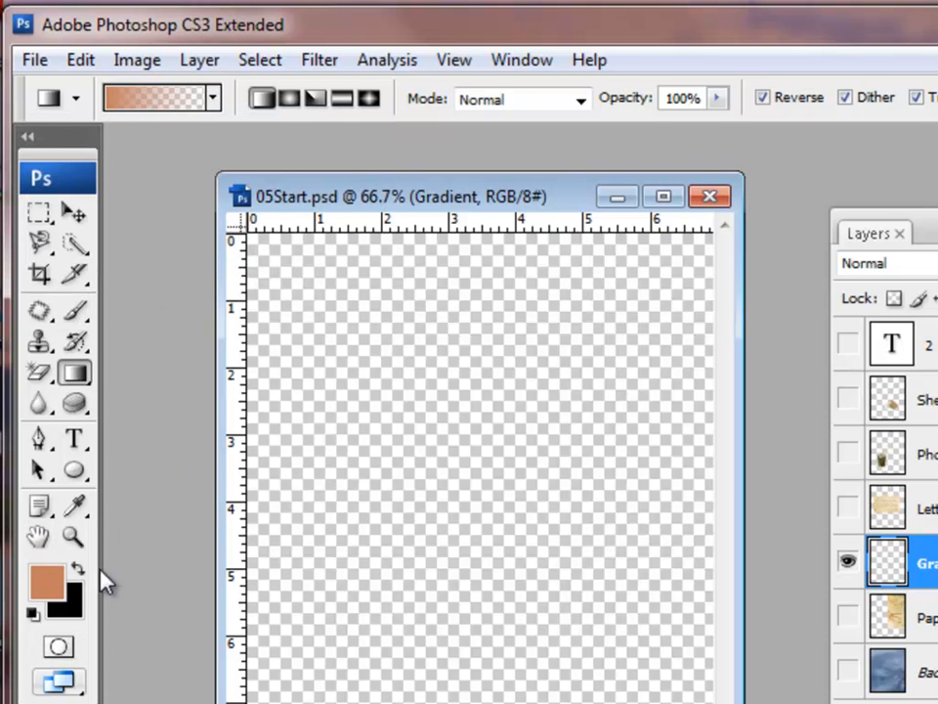
Set the foreground colour to green with RGB values 0, 153, 0.
click(44, 578)
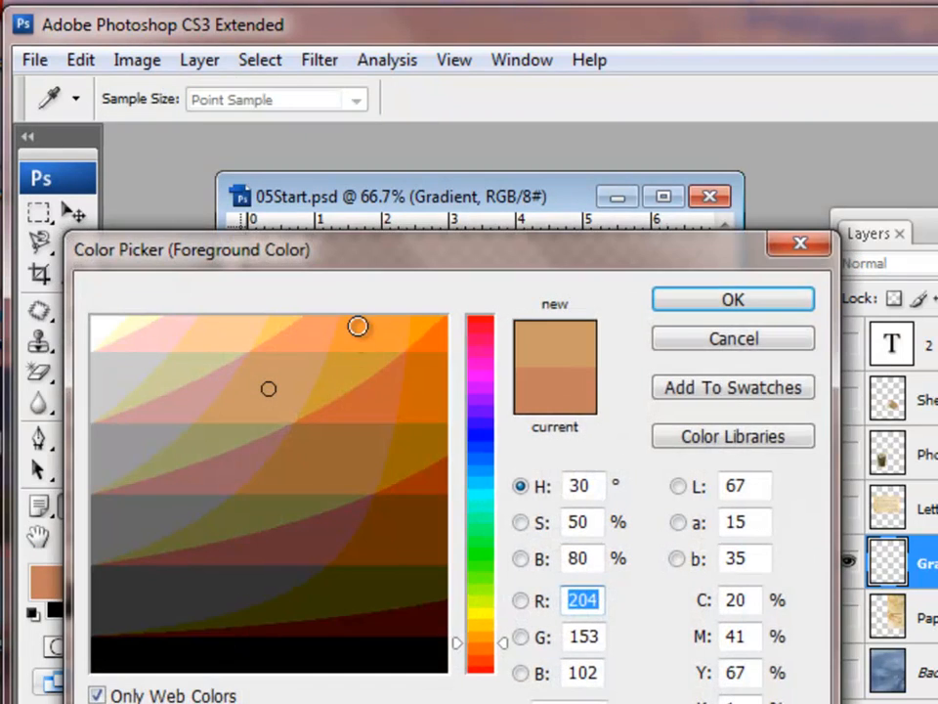
drag(361, 268, 524, 272)
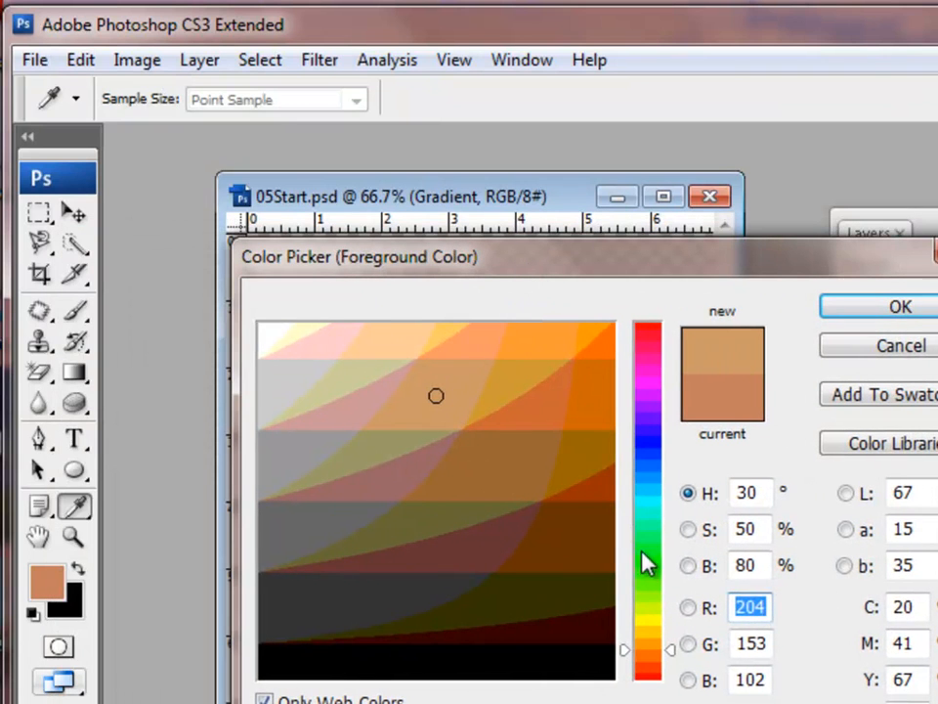
click(643, 556)
click(589, 491)
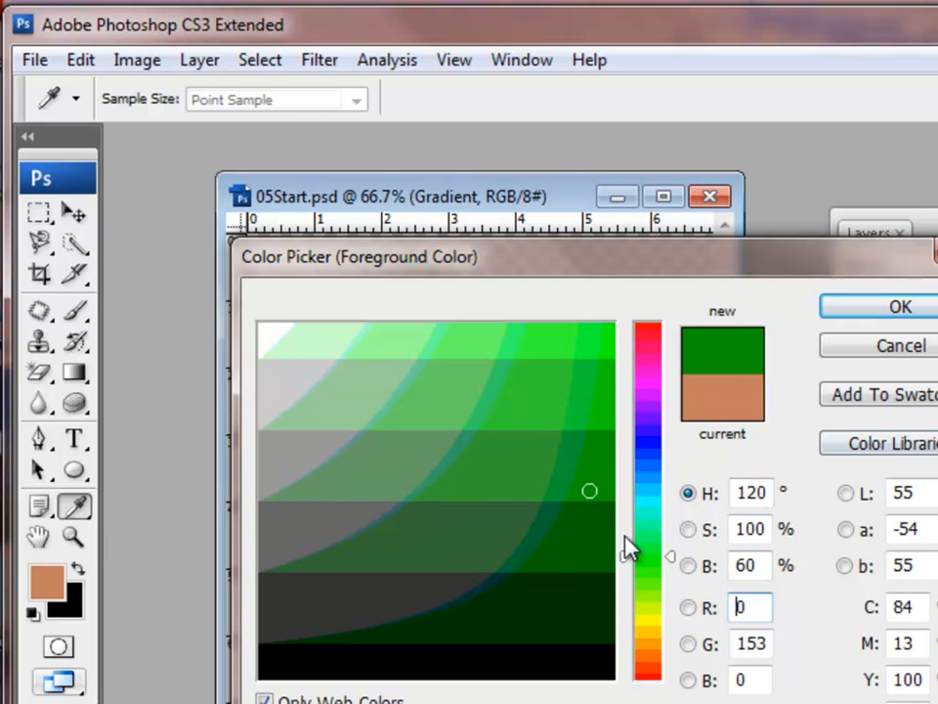
click(871, 315)
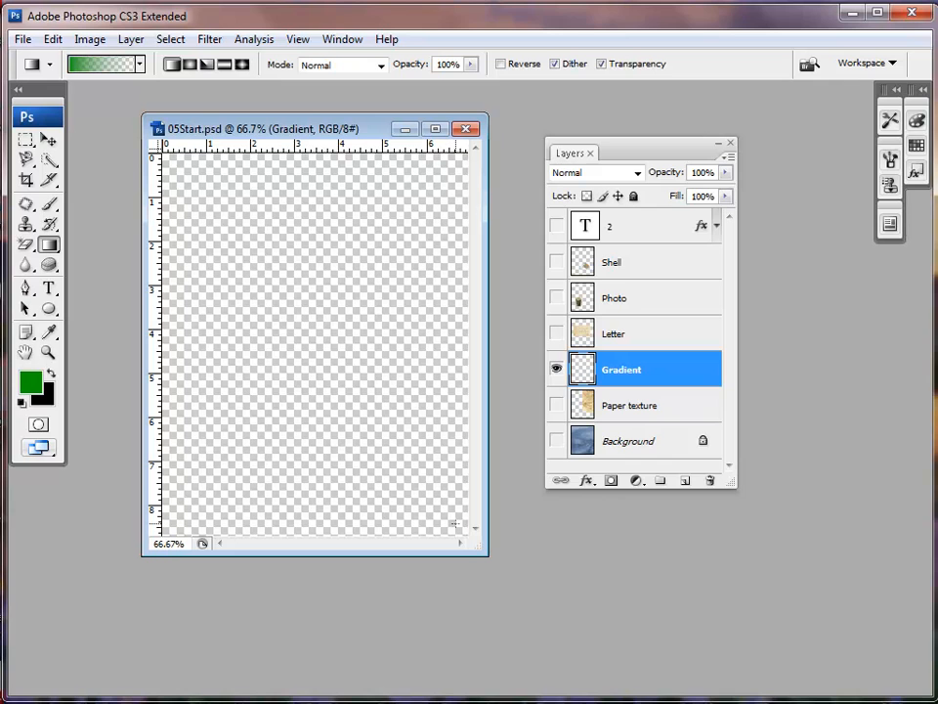
drag(458, 524, 311, 335)
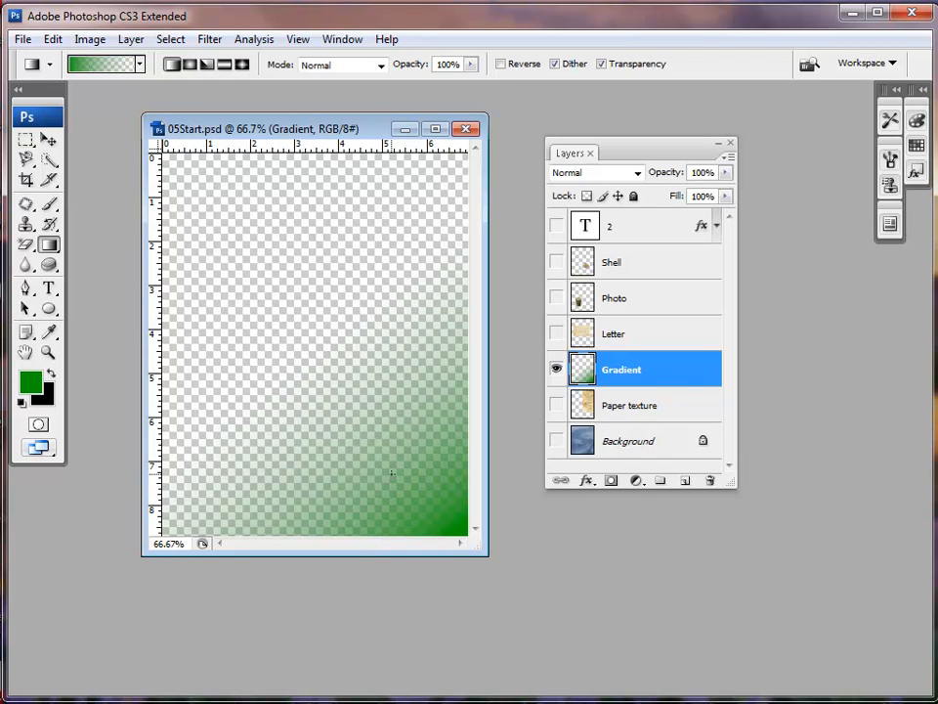
click(53, 39)
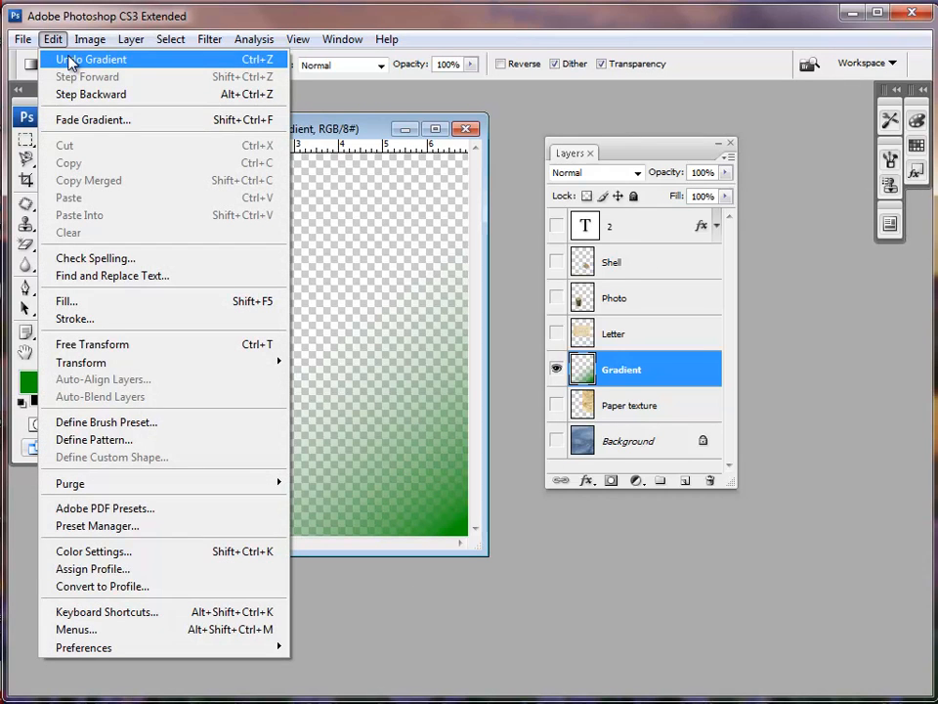
click(71, 61)
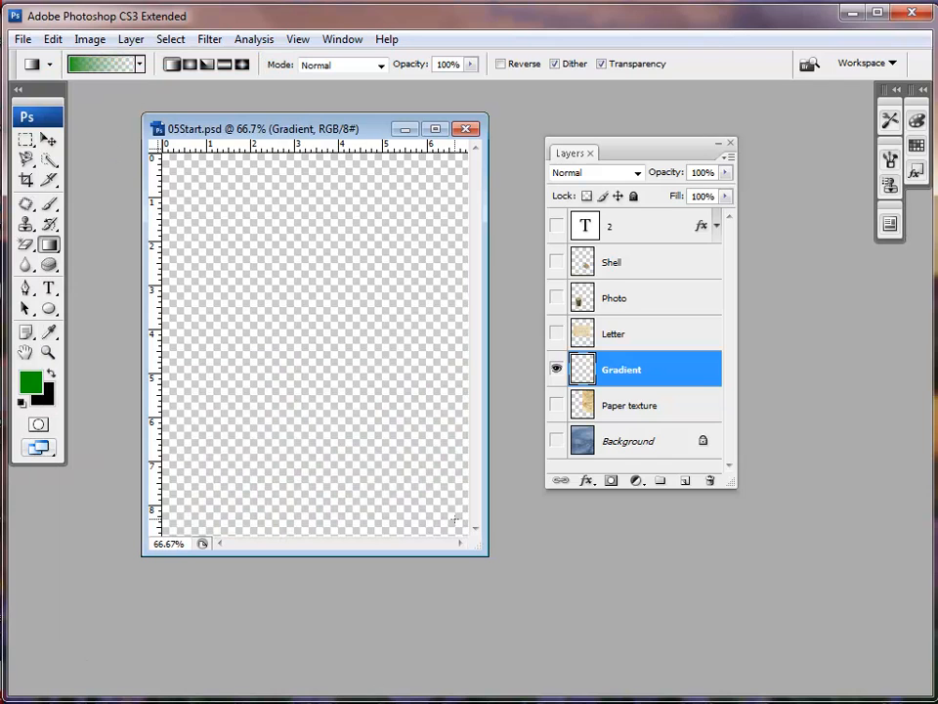
Draw the gradient from the canvas's lower-right corner to near its upper-left corner, and show the Paper texture, Background, Letter, Photo and Shell layers.
drag(454, 518, 195, 191)
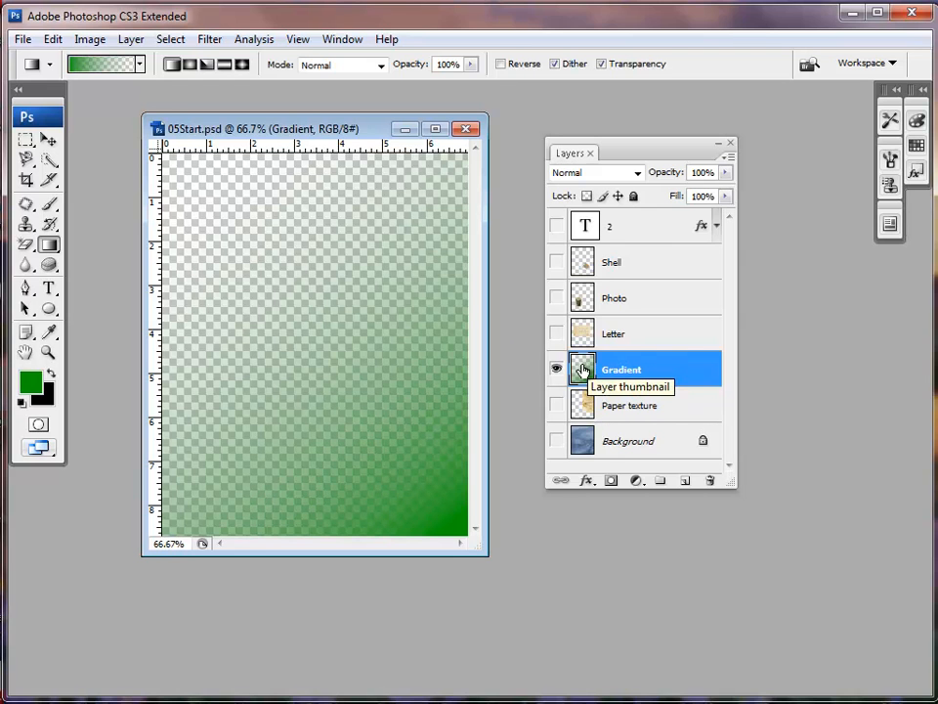
click(556, 405)
click(556, 440)
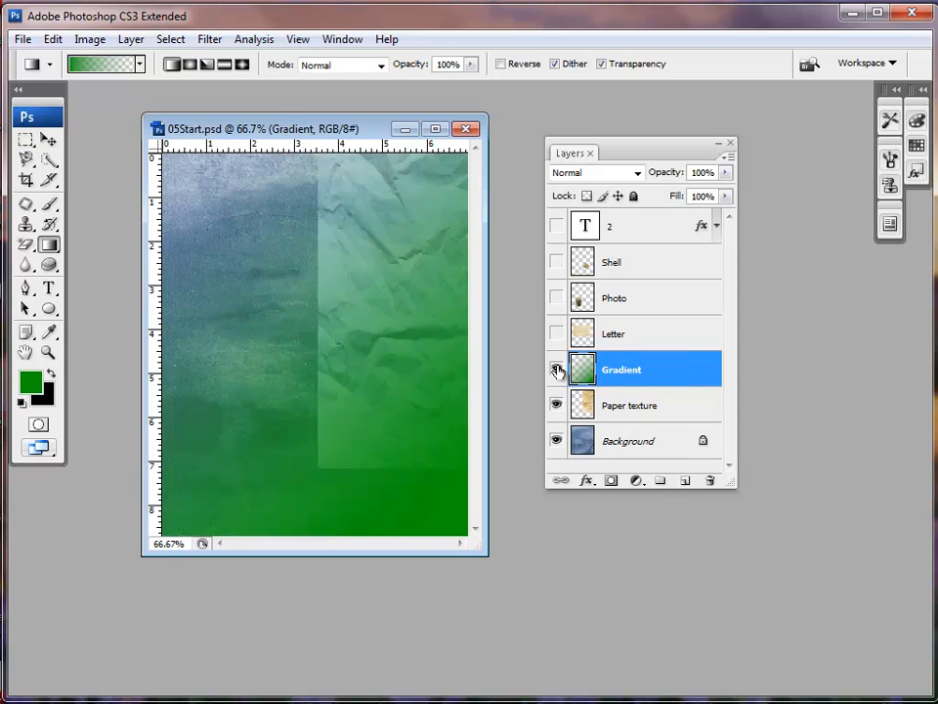
click(556, 333)
click(556, 298)
click(556, 262)
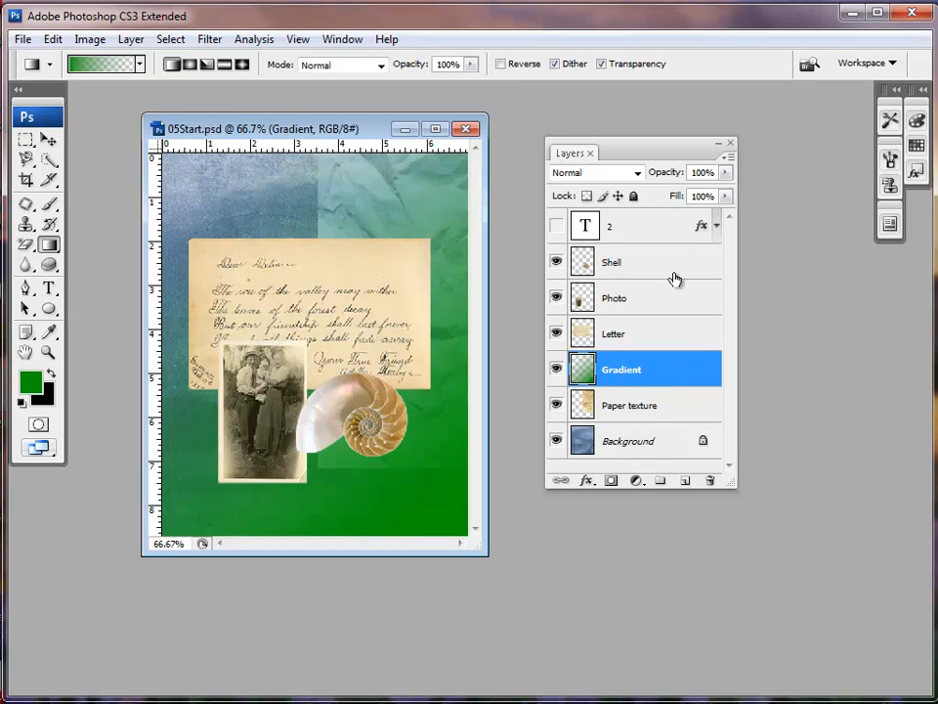
Set the Gradient layer's opacity to 75% and its blending mode to Multiply.
click(725, 172)
drag(726, 192, 704, 197)
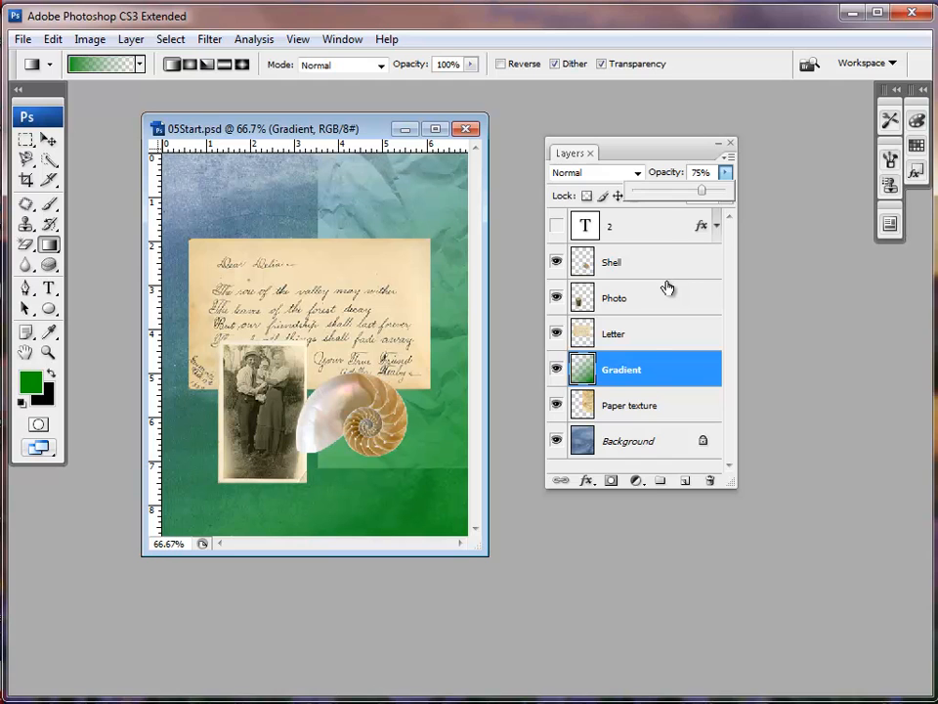
click(637, 173)
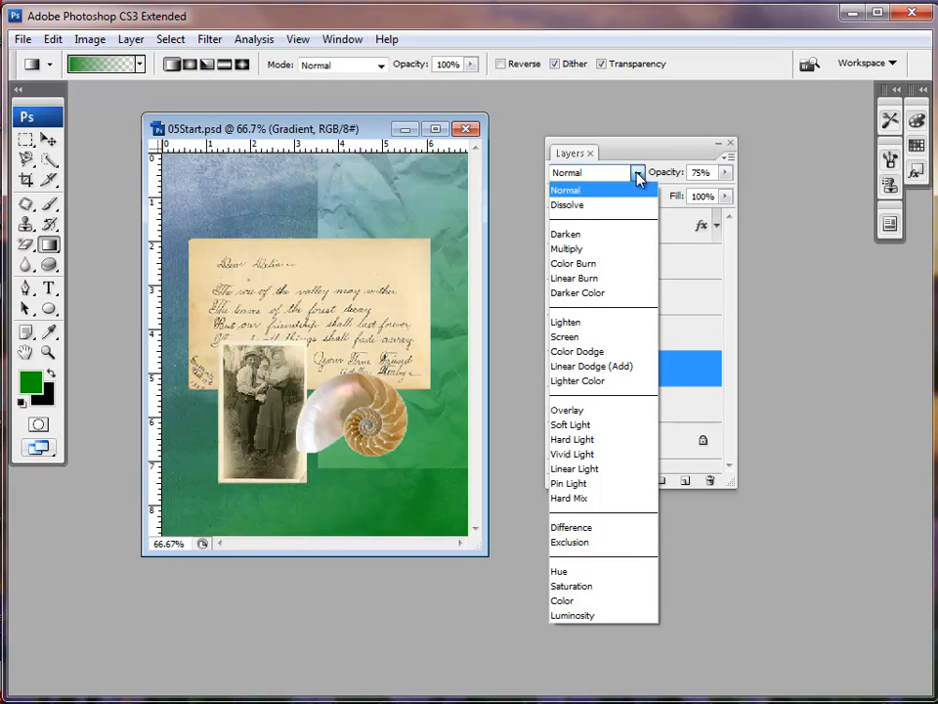
click(570, 250)
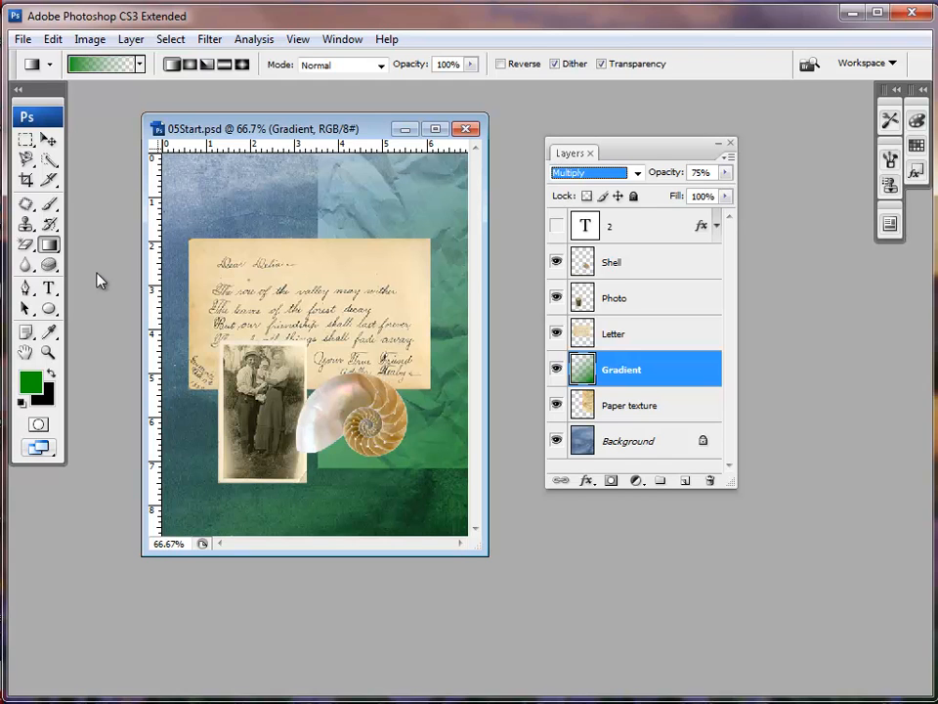
Start a horizontal text entry with the Horizontal Type tool just above the letter, near the middle of the canvas width.
click(50, 288)
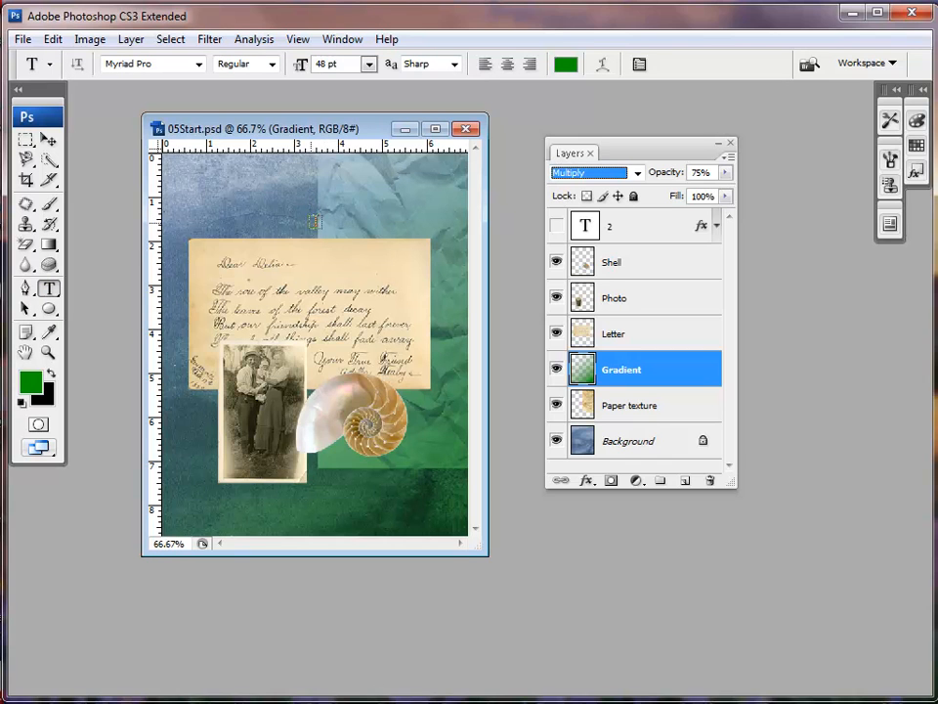
click(51, 289)
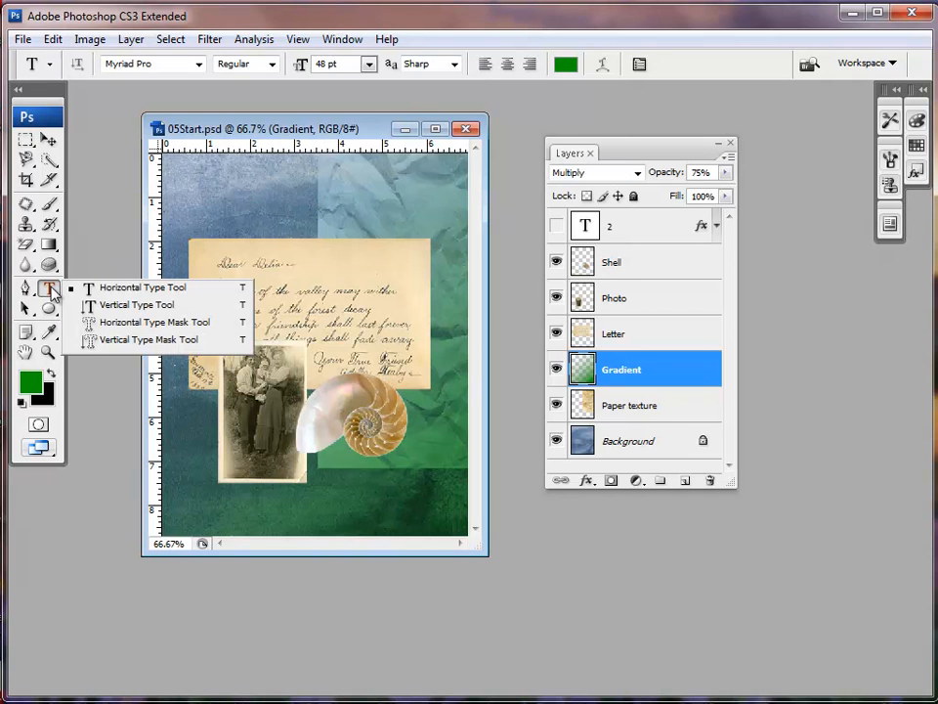
click(127, 289)
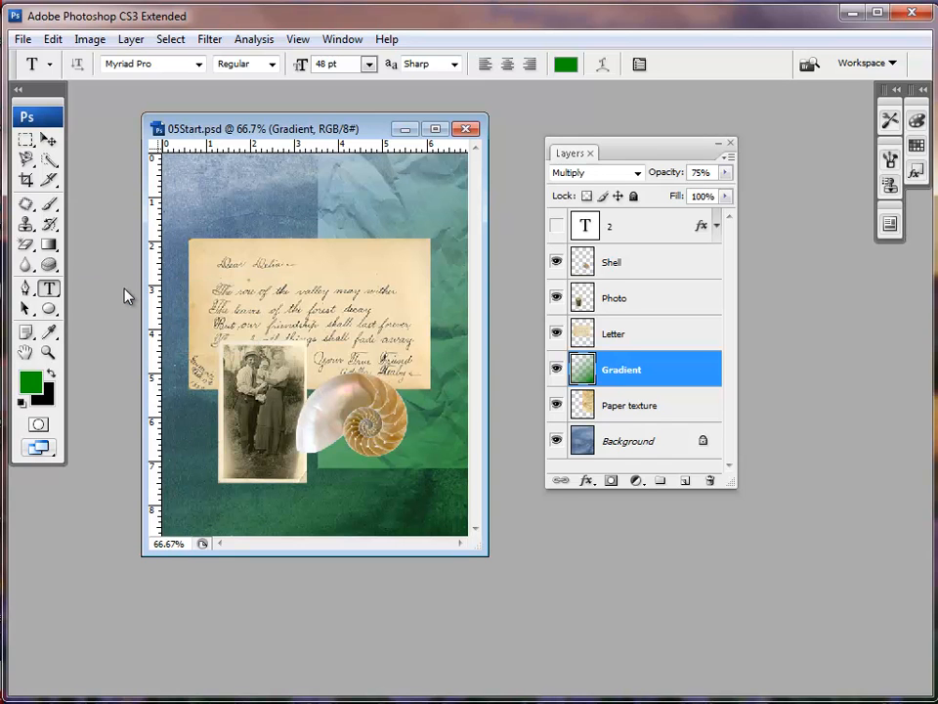
click(294, 213)
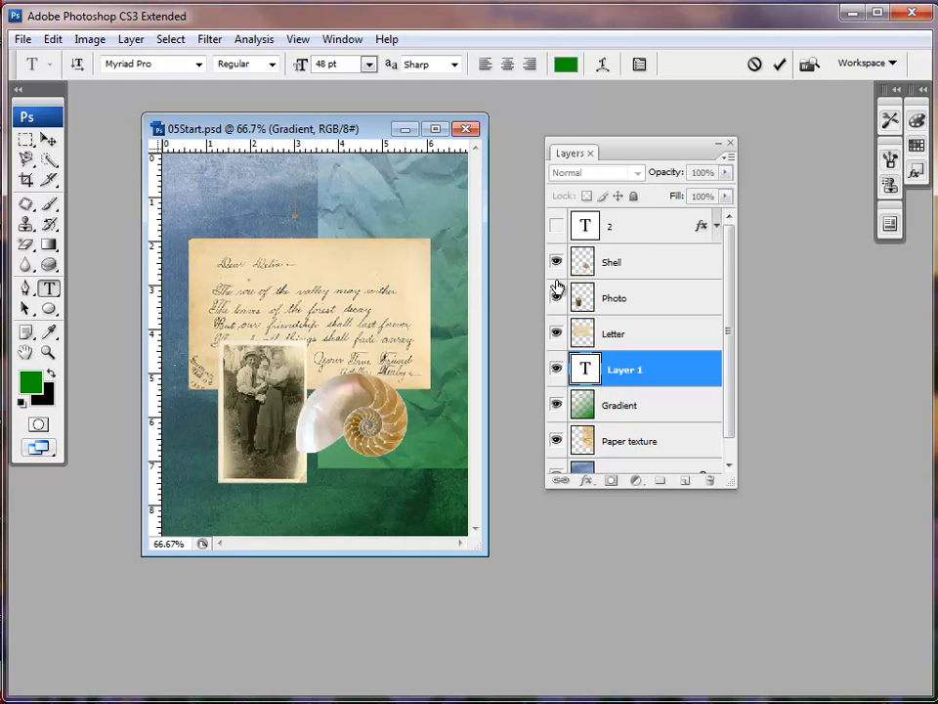
Set the font of the new text to Adobe Garamond Pro.
click(199, 63)
drag(381, 448, 382, 110)
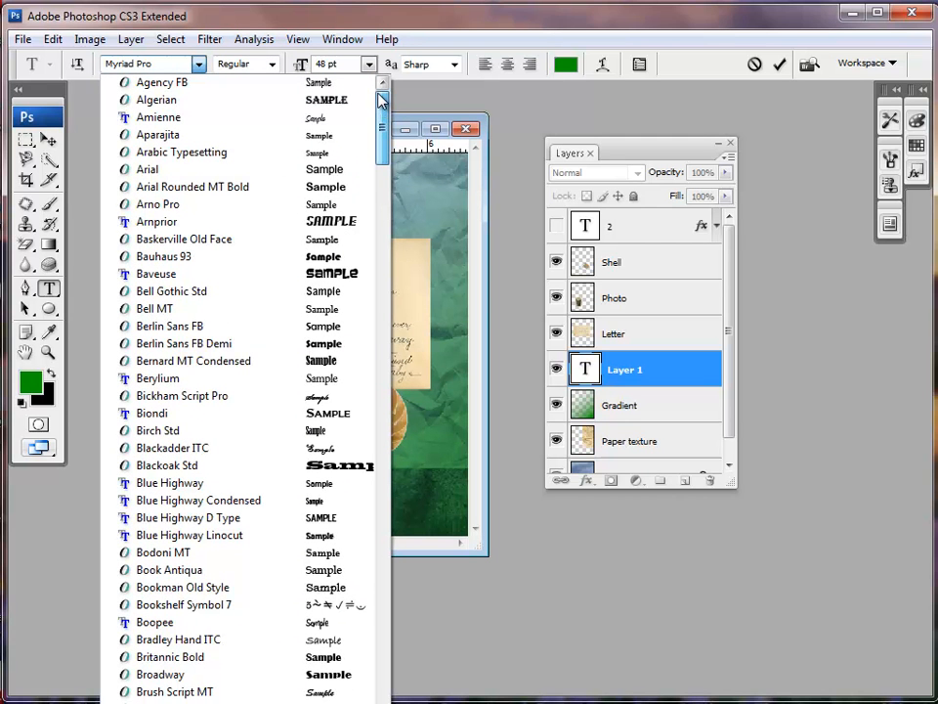
scroll(240, 380, down, 6)
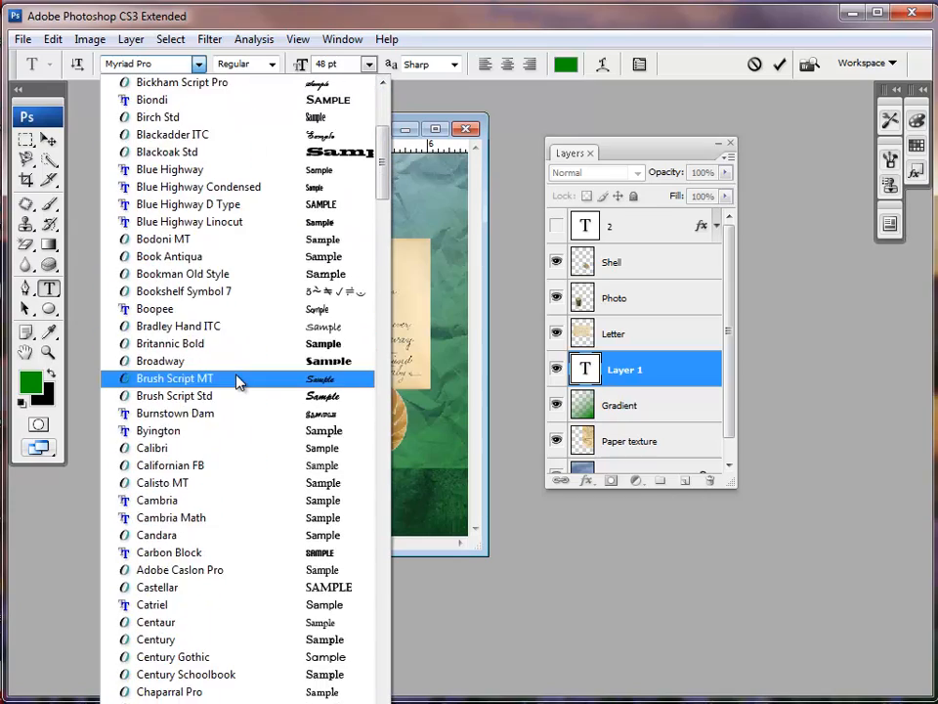
scroll(240, 380, down, 3)
scroll(218, 360, down, 2)
scroll(217, 369, down, 20)
scroll(217, 369, down, 1)
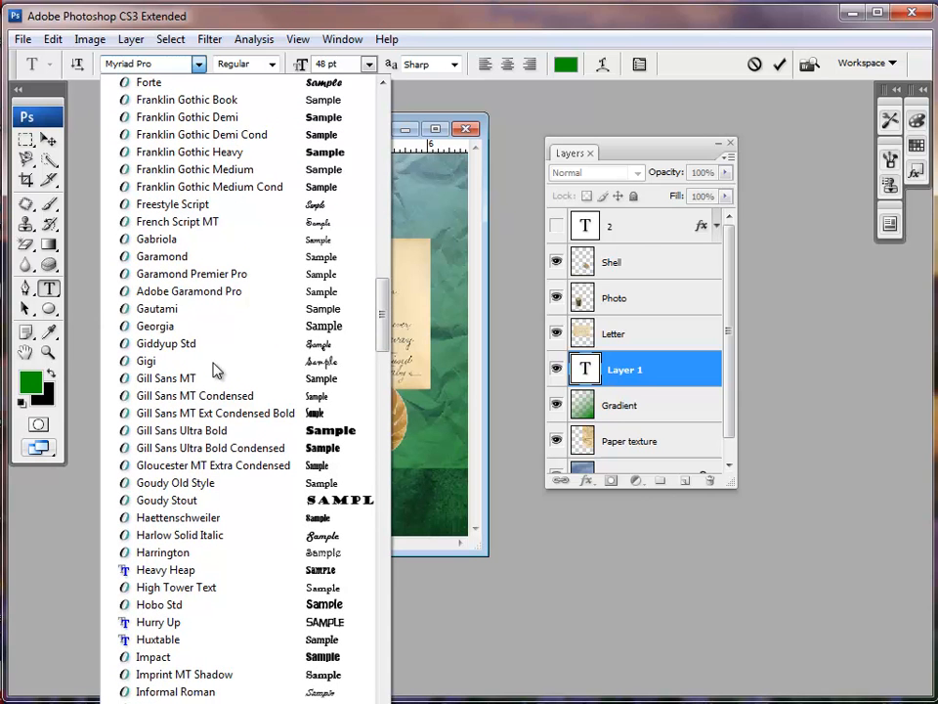
click(201, 293)
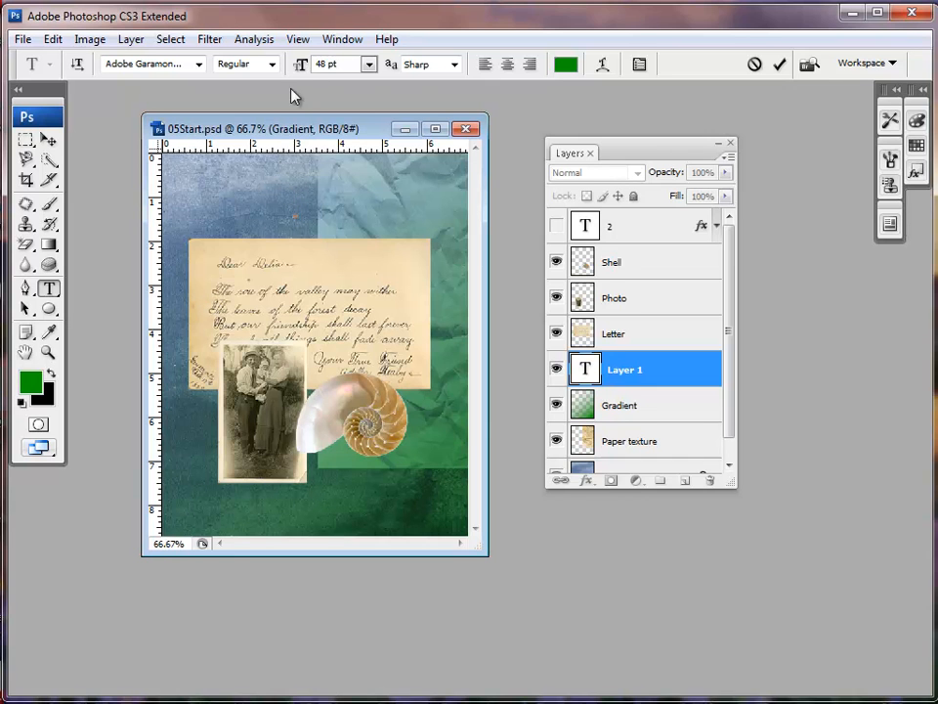
Set the text size to 76 pt and the font style to Italic.
click(368, 65)
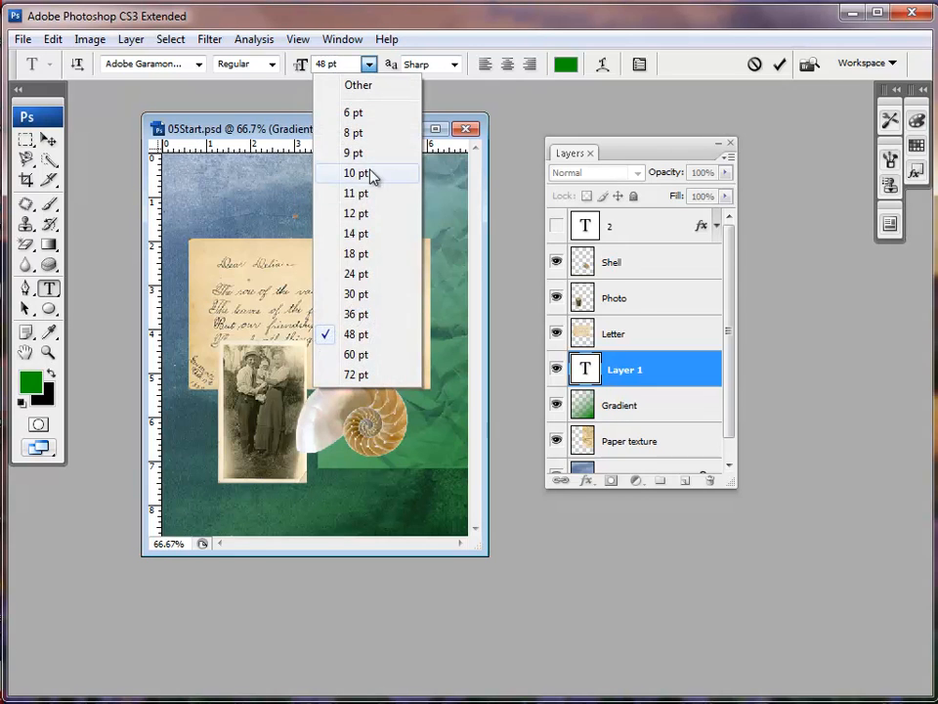
click(354, 375)
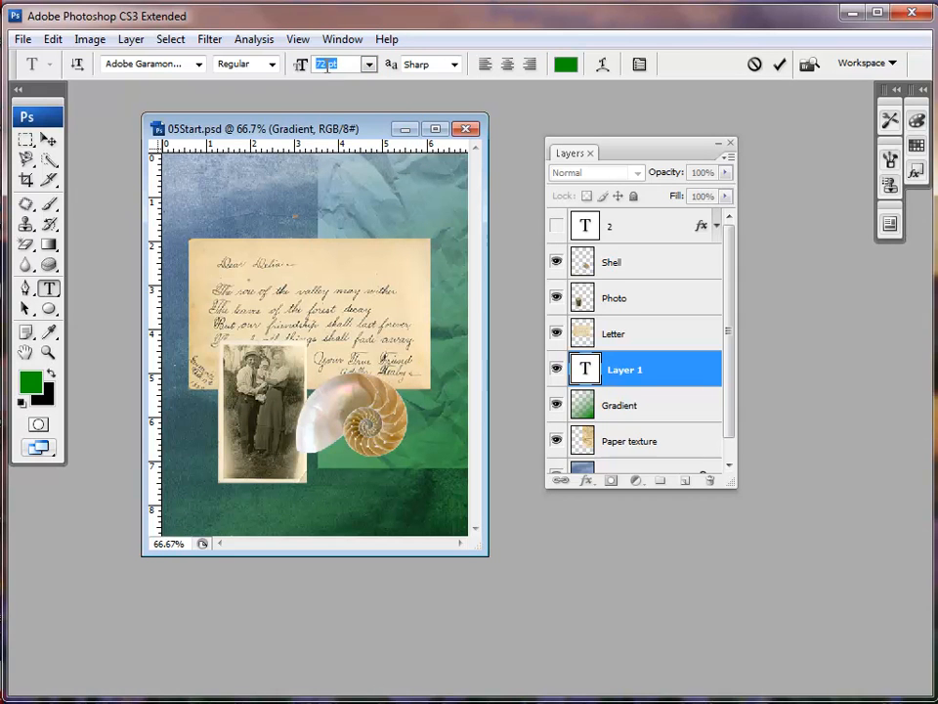
text(76)
click(271, 64)
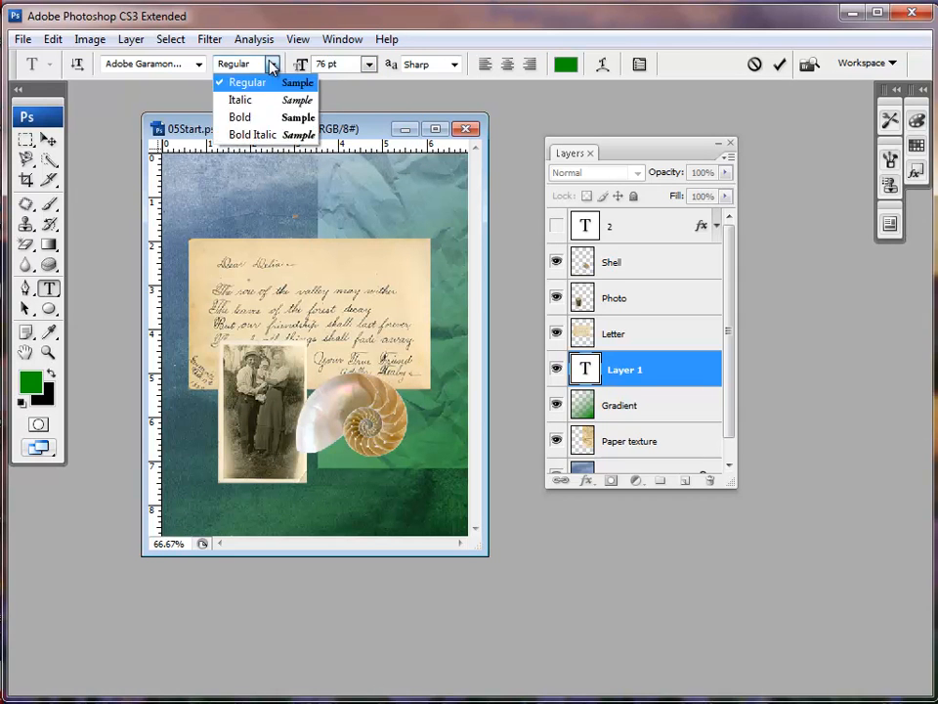
click(241, 100)
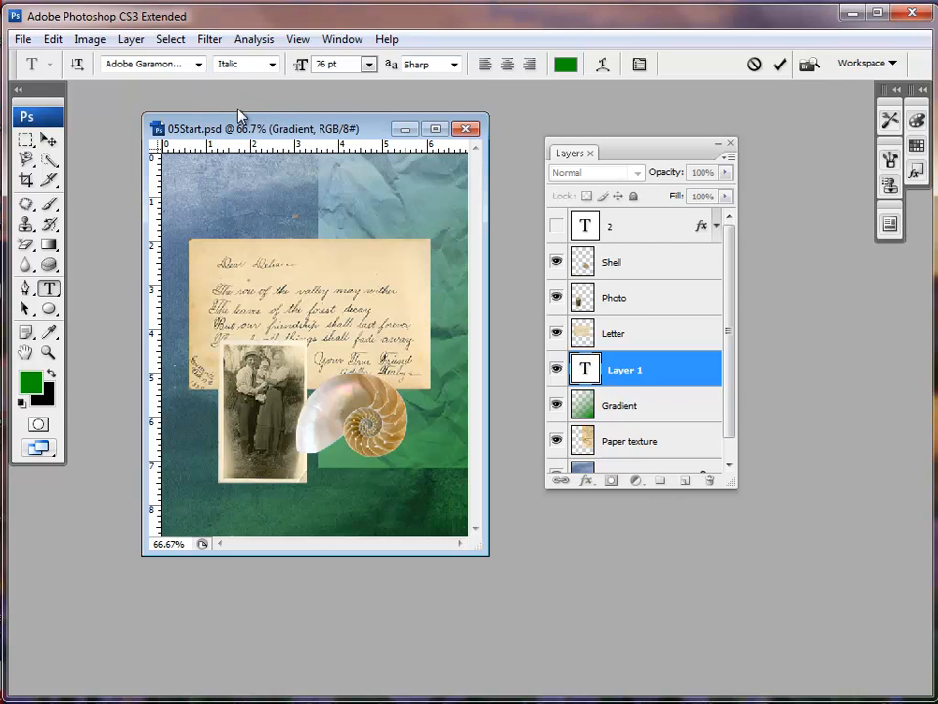
Set the text colour to black (000000) and the anti-aliasing method to Crisp.
click(566, 64)
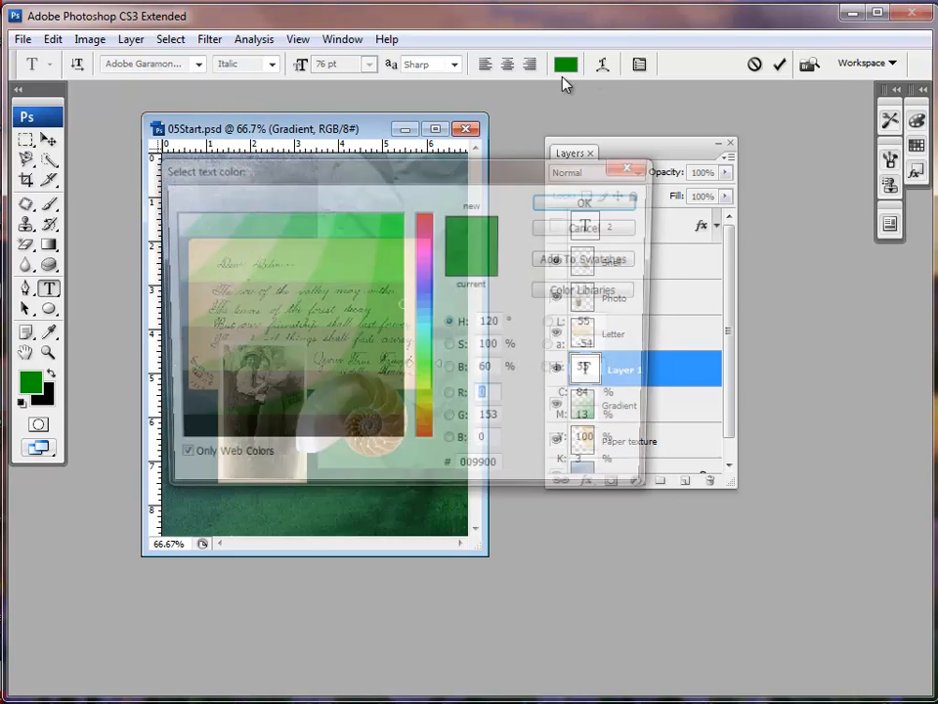
click(354, 425)
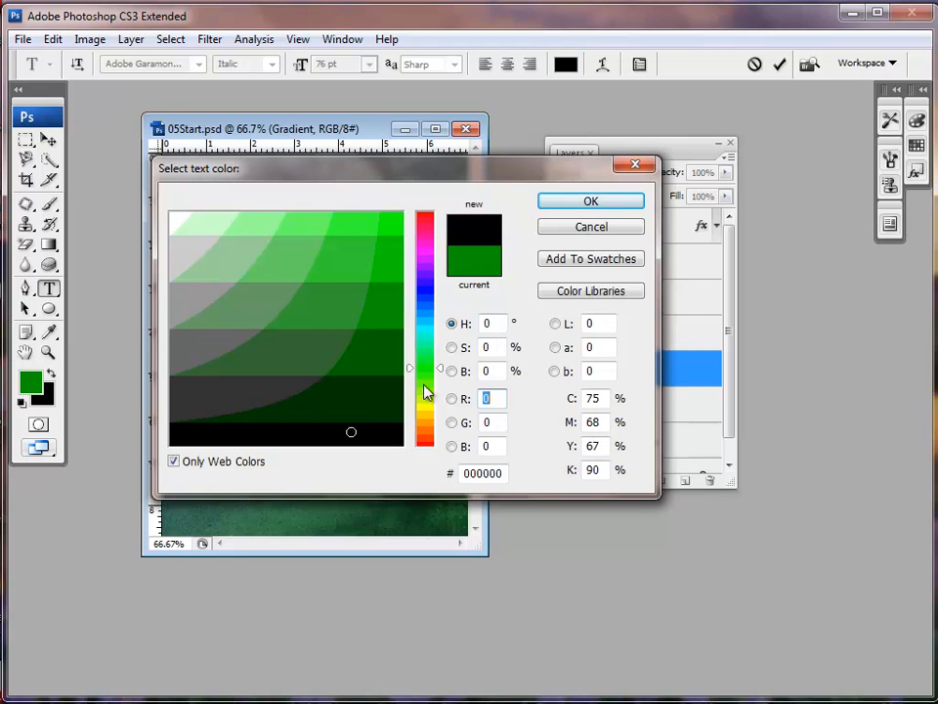
click(584, 202)
click(455, 64)
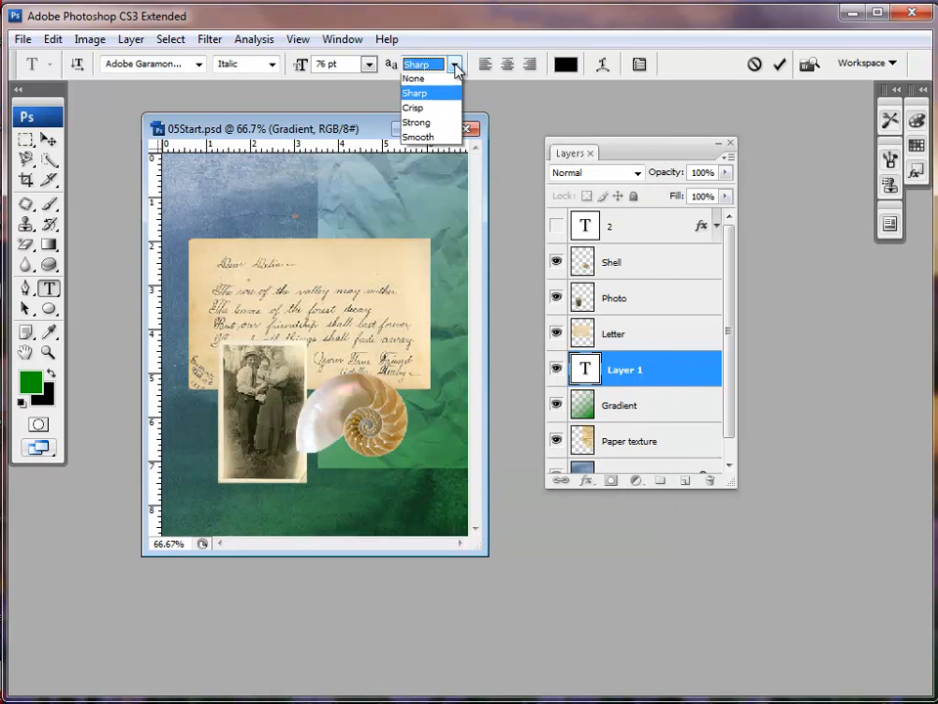
click(435, 113)
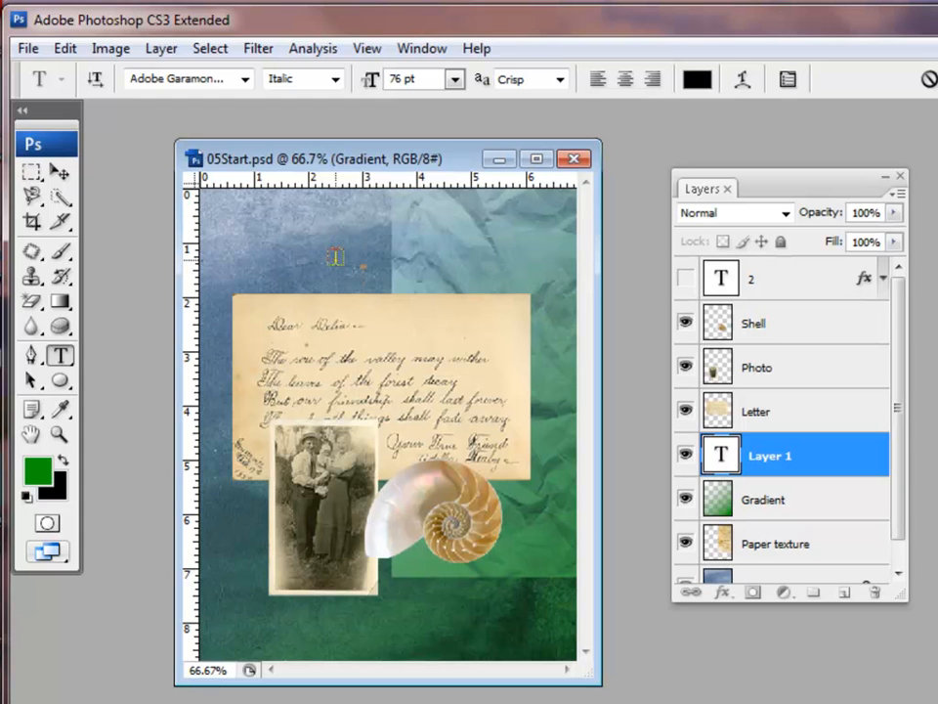
Enter the word Scrapbook on a single line above the letter and commit the text.
text(Sca)
key(BackSpace)
text(rp)
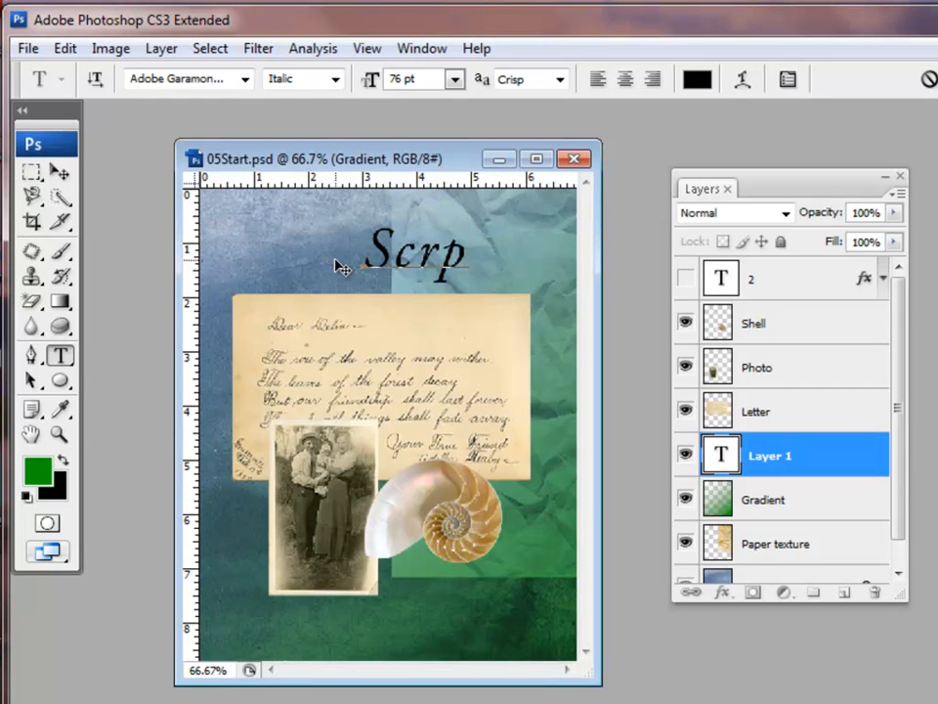
key(BackSpace)
text(apboo)
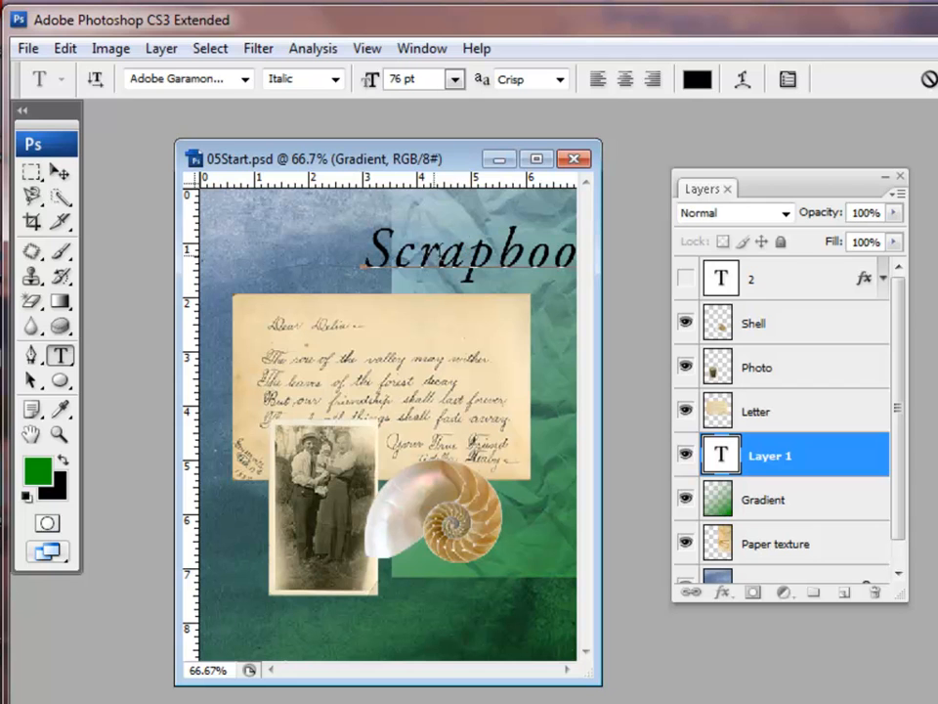
mouse_move(394, 253)
mouse_down()
mouse_move(574, 252)
mouse_move(393, 252)
mouse_up()
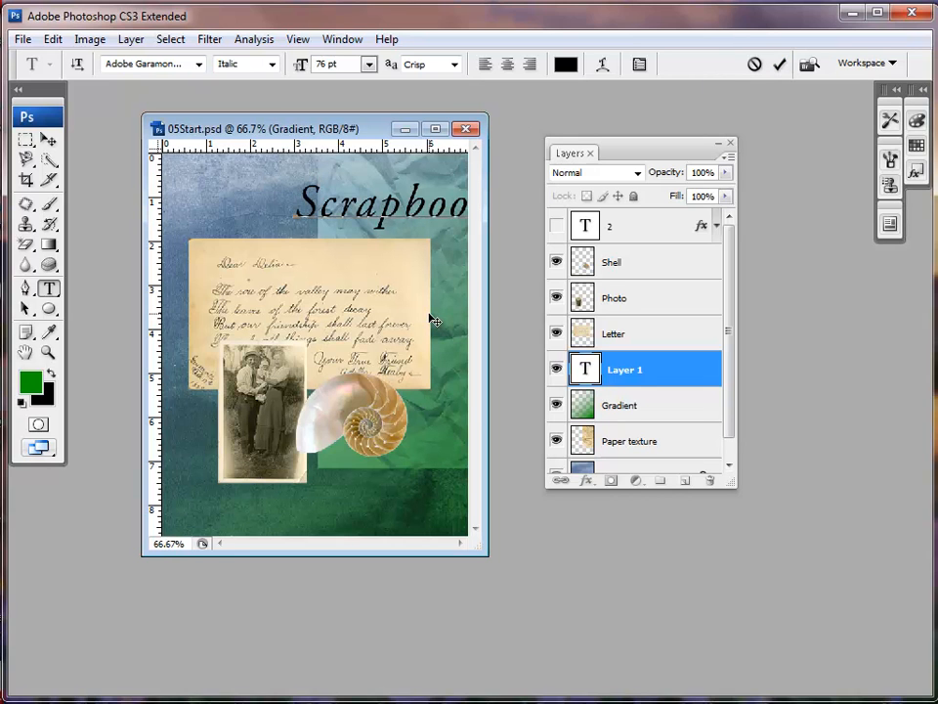
key(Return)
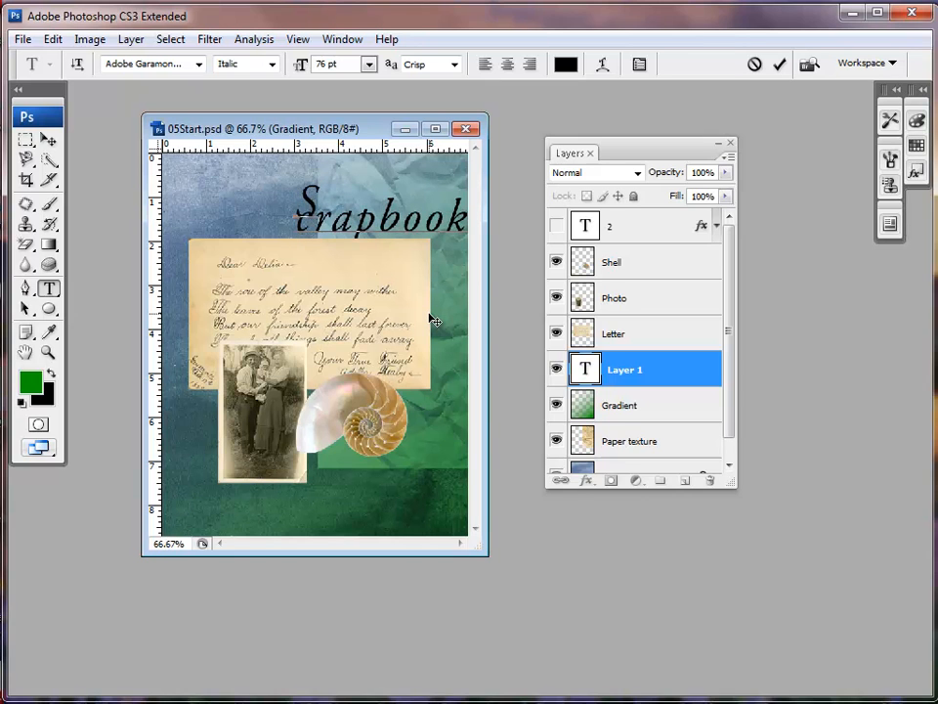
key(BackSpace)
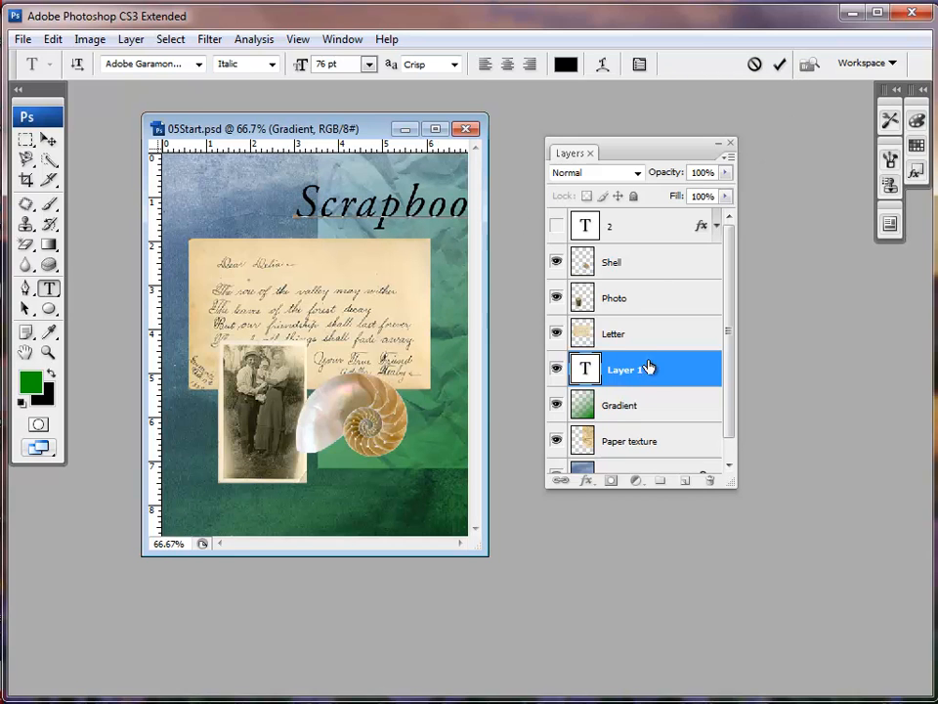
click(779, 65)
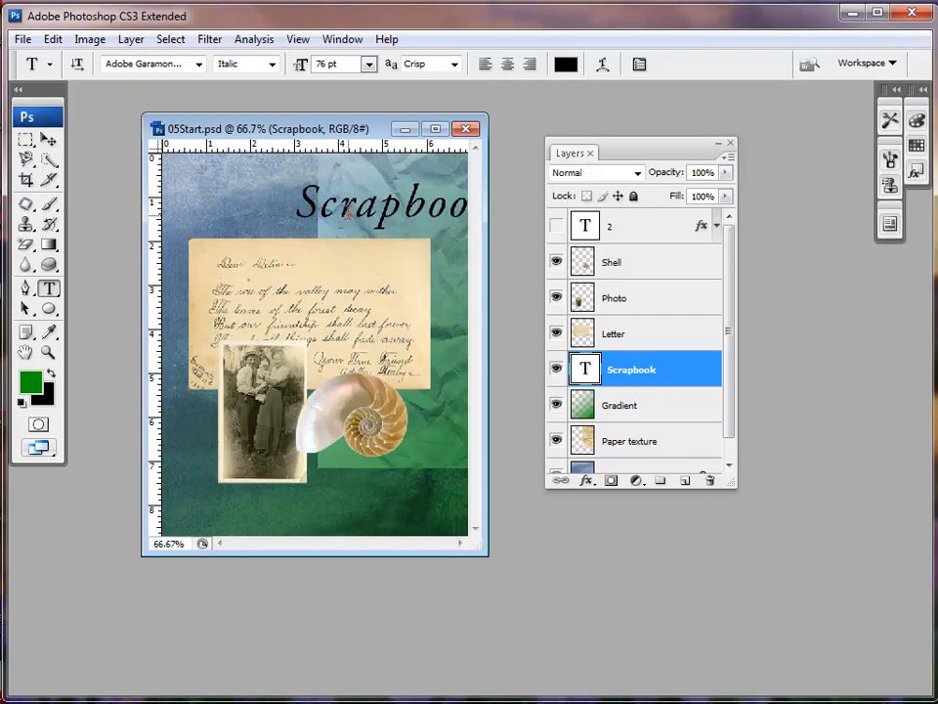
Move the Scrapbook title left and slightly down so the whole word fits on the canvas, and place its layer directly above the Shell layer.
click(48, 140)
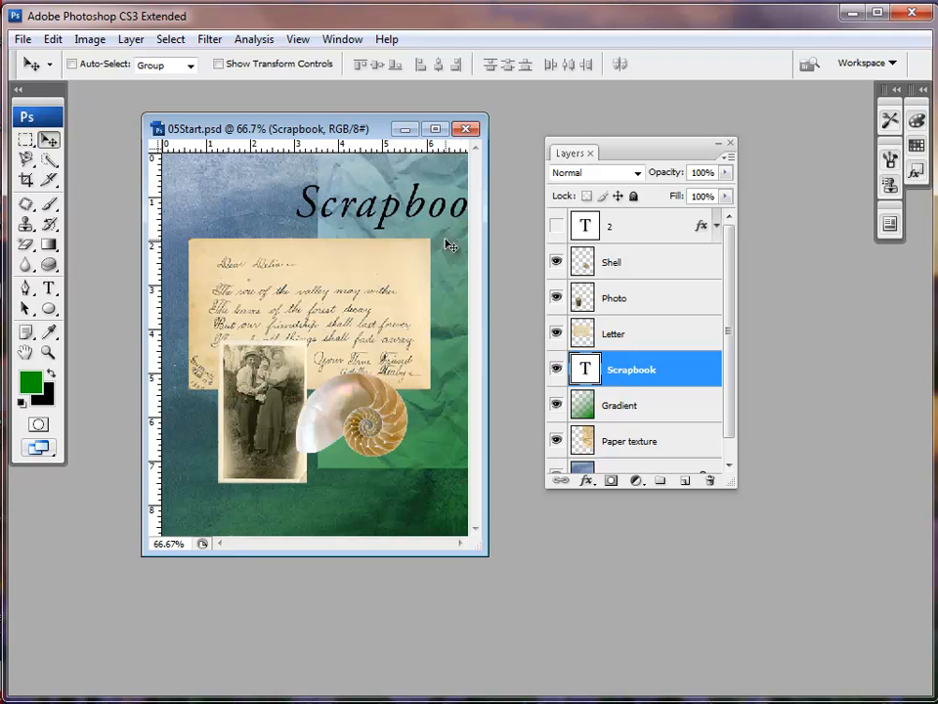
drag(406, 220, 360, 232)
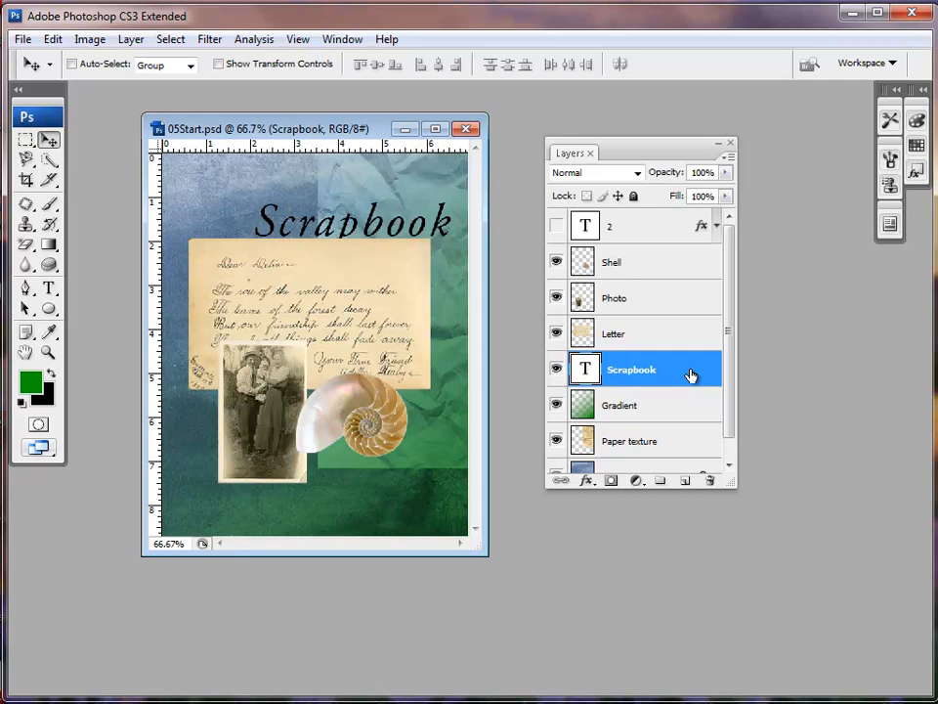
drag(691, 376, 682, 262)
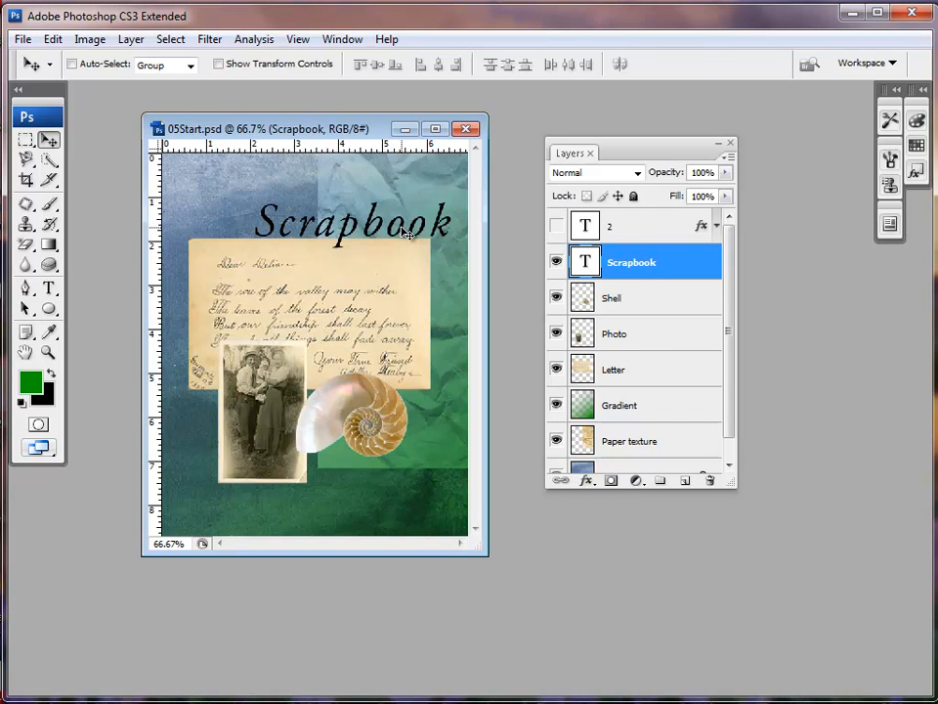
mouse_move(403, 236)
mouse_down()
mouse_move(389, 233)
mouse_move(410, 231)
mouse_up()
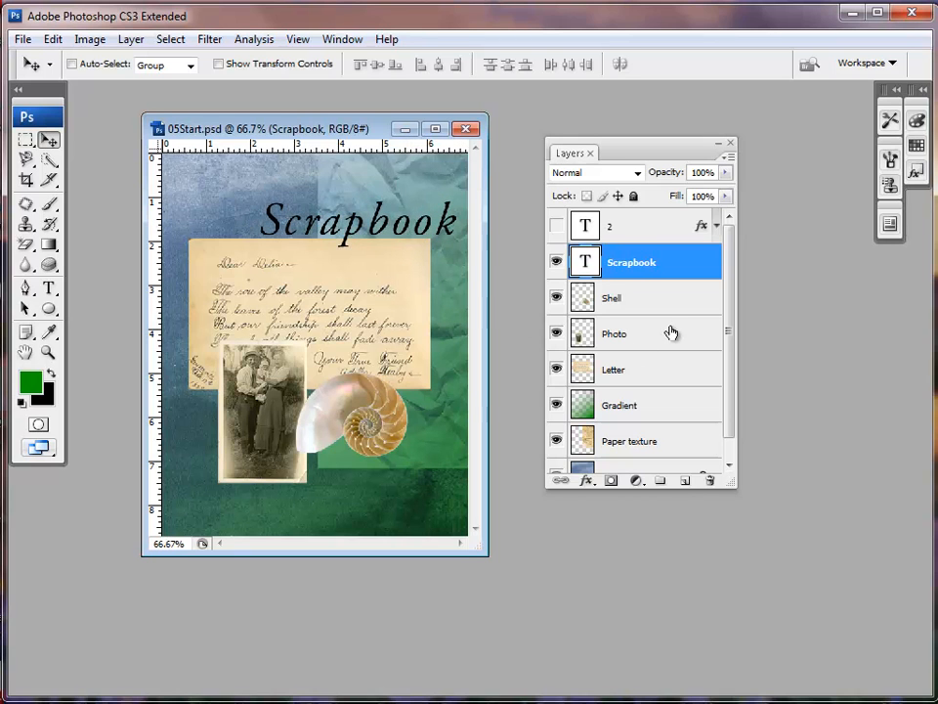
Shift the Photo and Letter layers together slightly to the right as a linked pair, and unlink them.
click(652, 375)
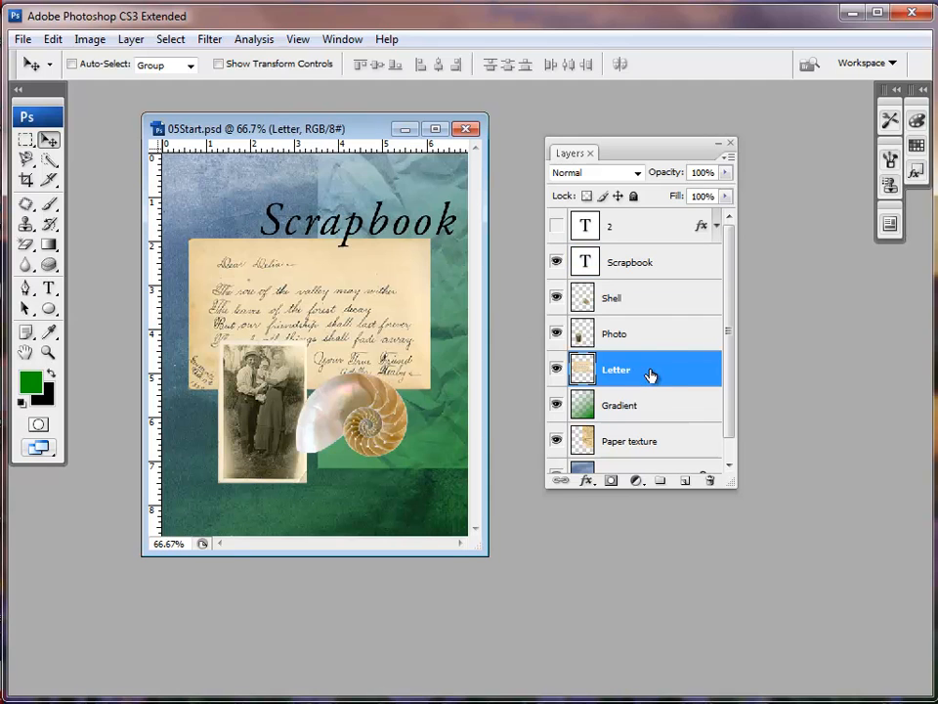
shift+click(652, 340)
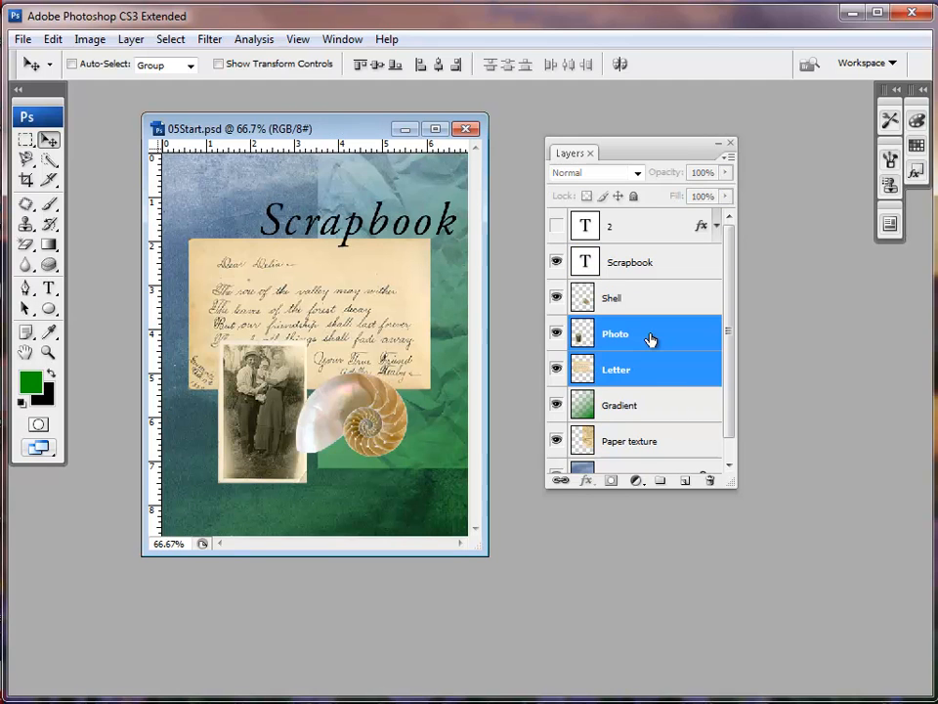
click(560, 480)
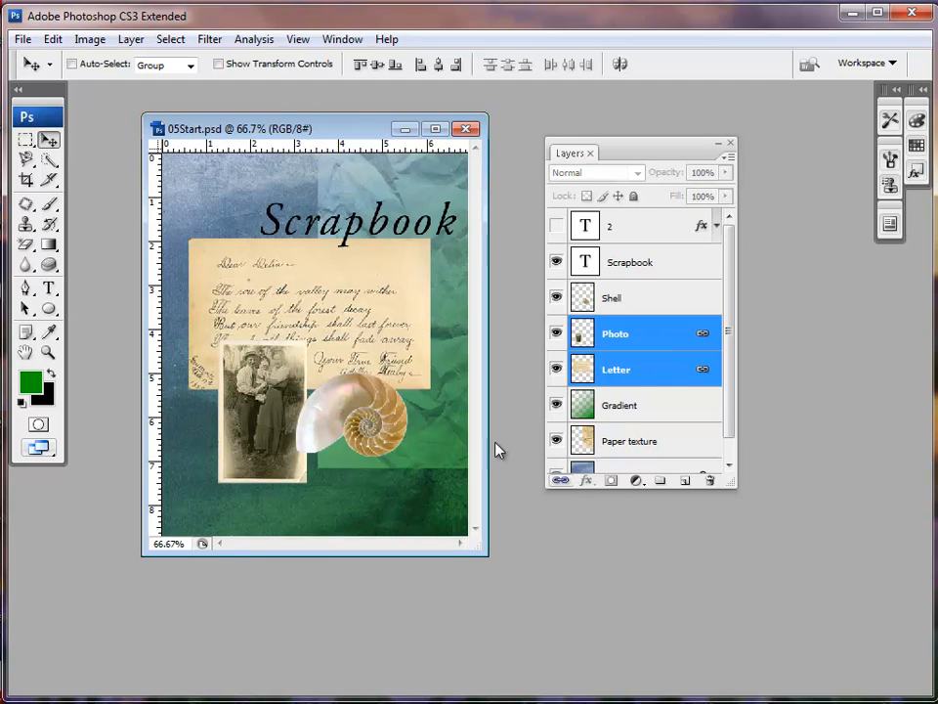
drag(363, 322, 376, 325)
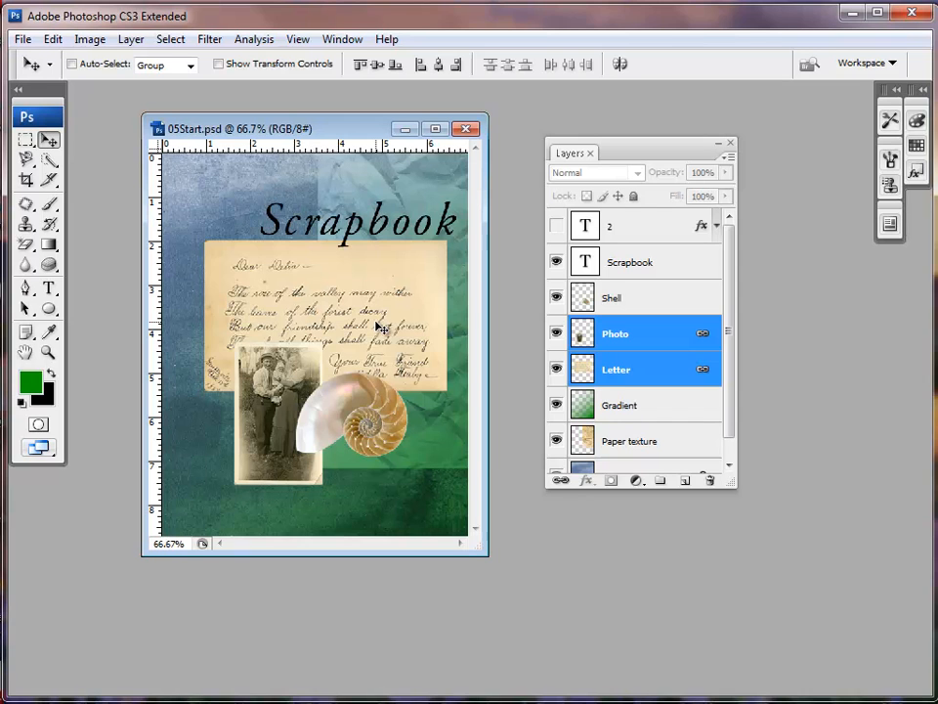
click(561, 480)
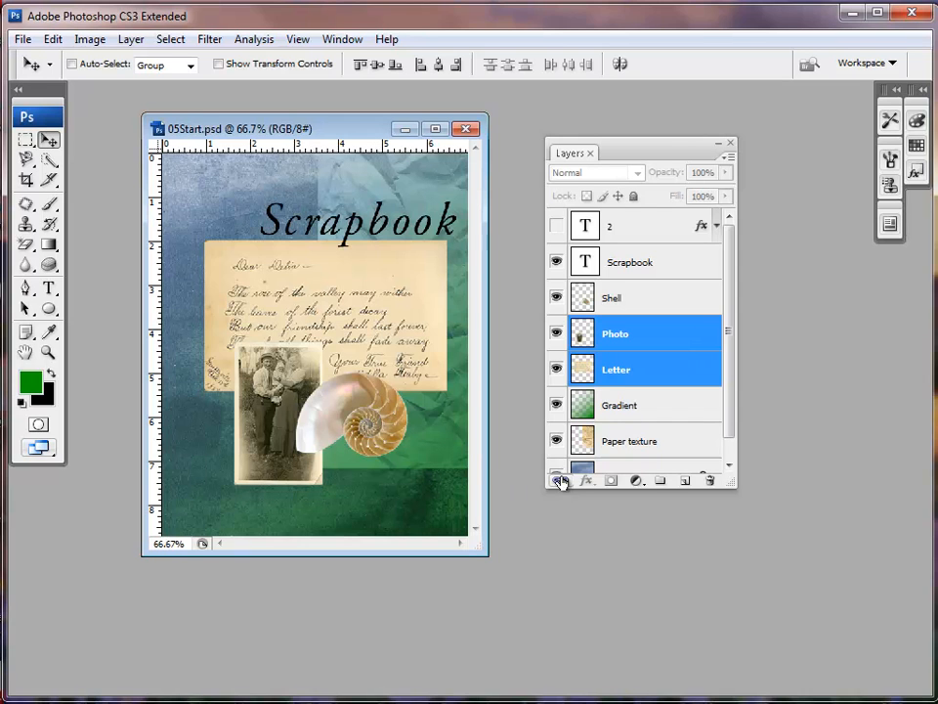